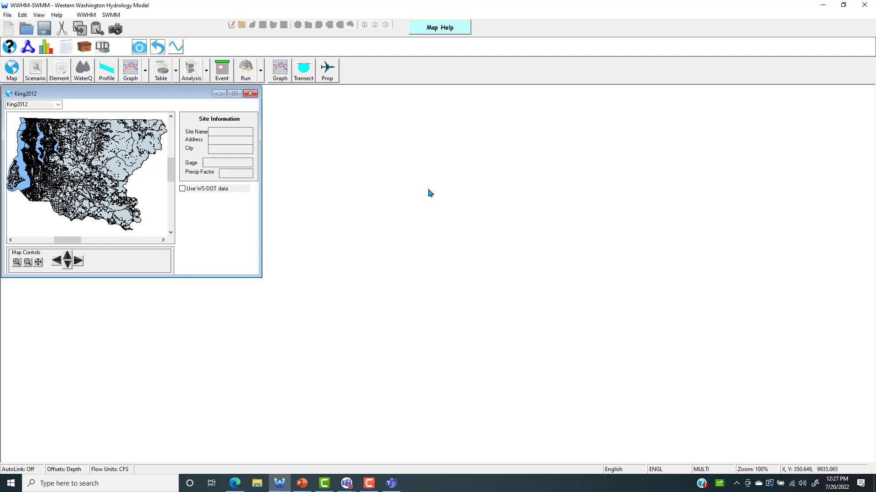
Look over the saved WWHM project files available for opening and leave without opening one
left_click(8, 15)
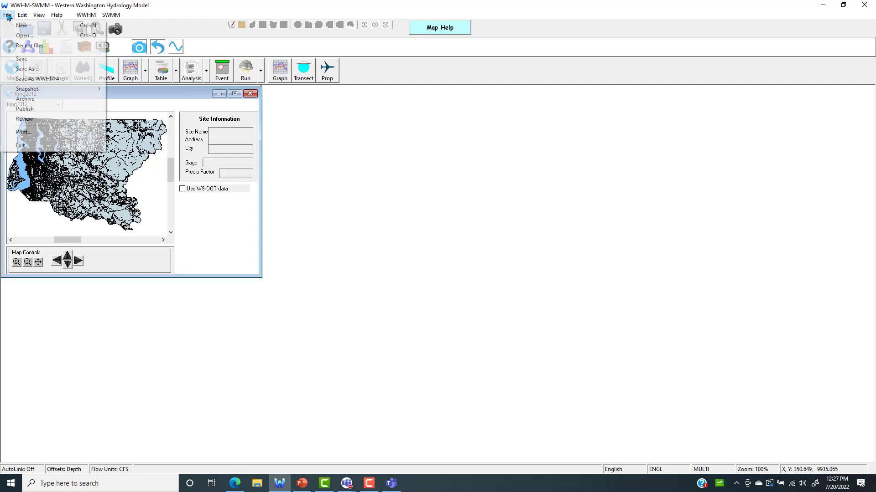
left_click(203, 6)
left_click(7, 15)
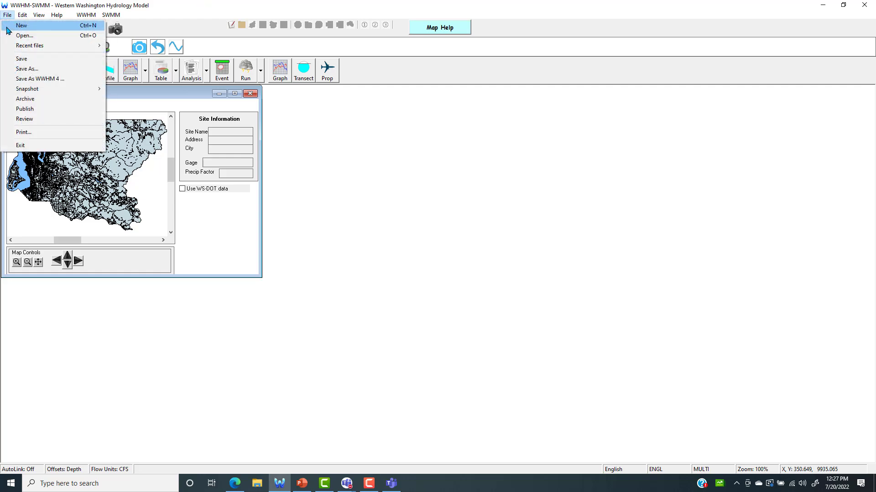
left_click(10, 35)
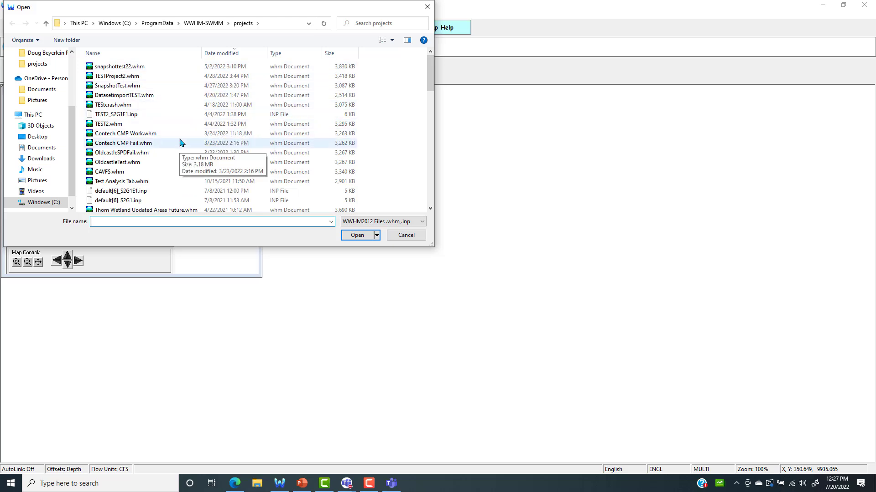
mouse_move(431, 75)
left_mouse_down()
mouse_move(433, 194)
mouse_move(431, 69)
left_mouse_up()
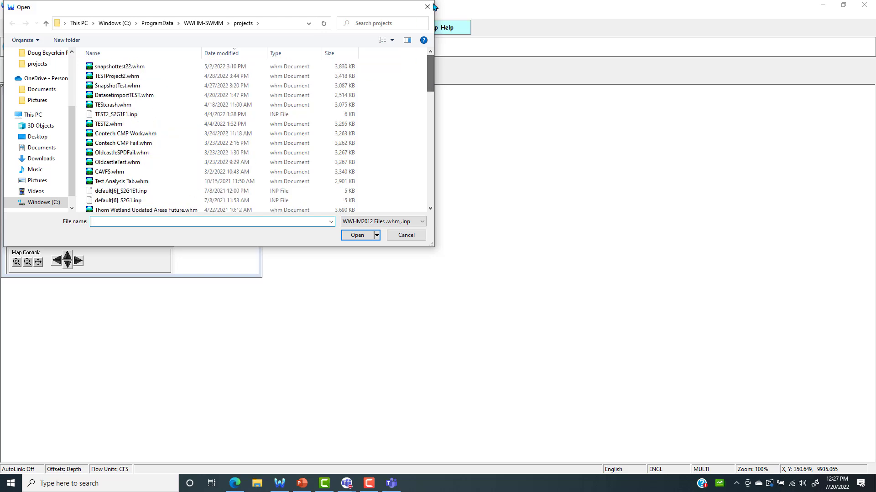
left_click(427, 7)
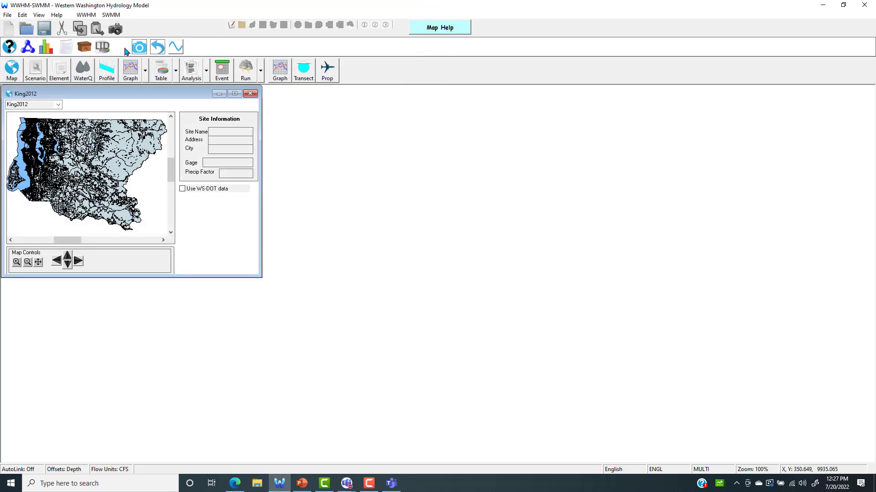
Close the King2012 map and reopen the county map
left_click(250, 93)
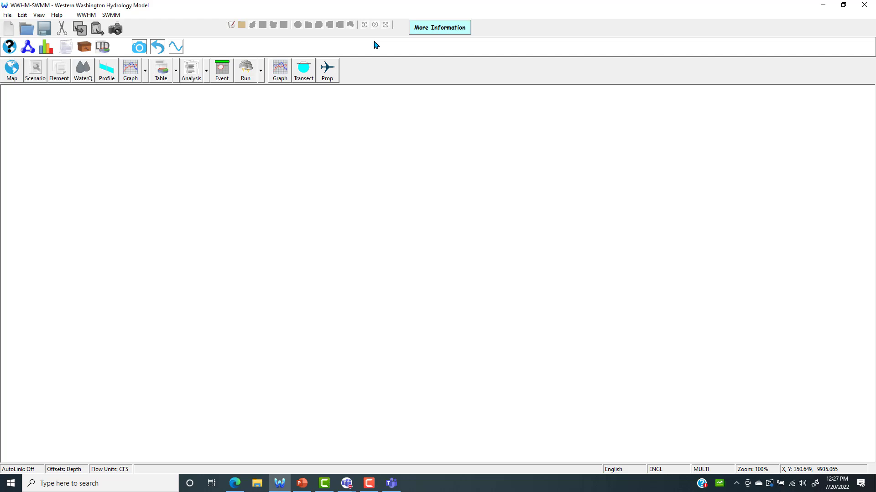
left_click(8, 81)
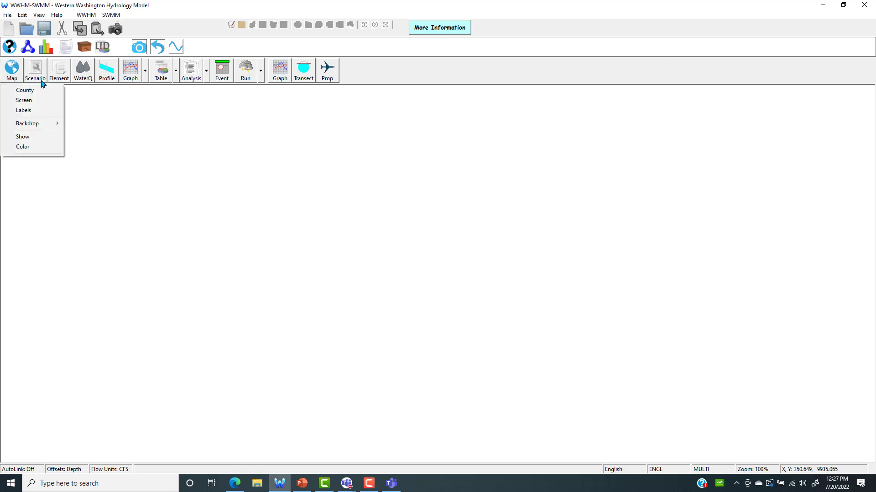
left_click(45, 90)
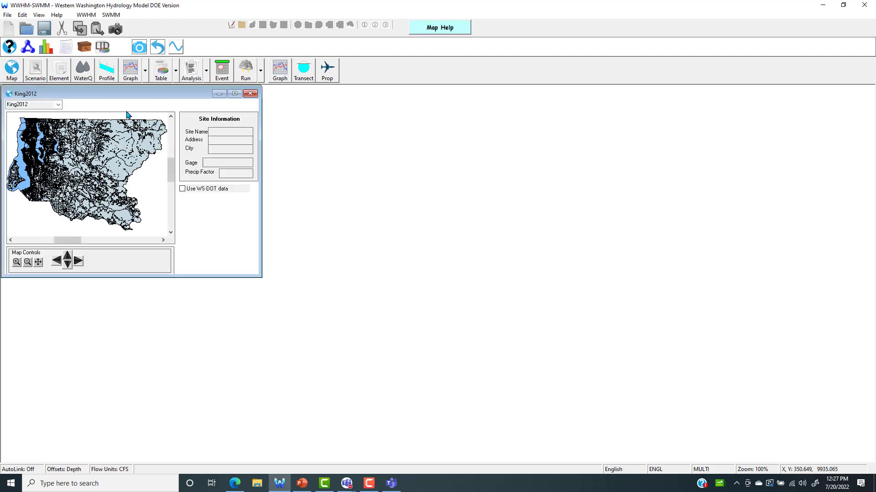
Check the available counties, keep King2012, and mark the project site in the southwestern part of the county near Puget Sound
left_click(57, 105)
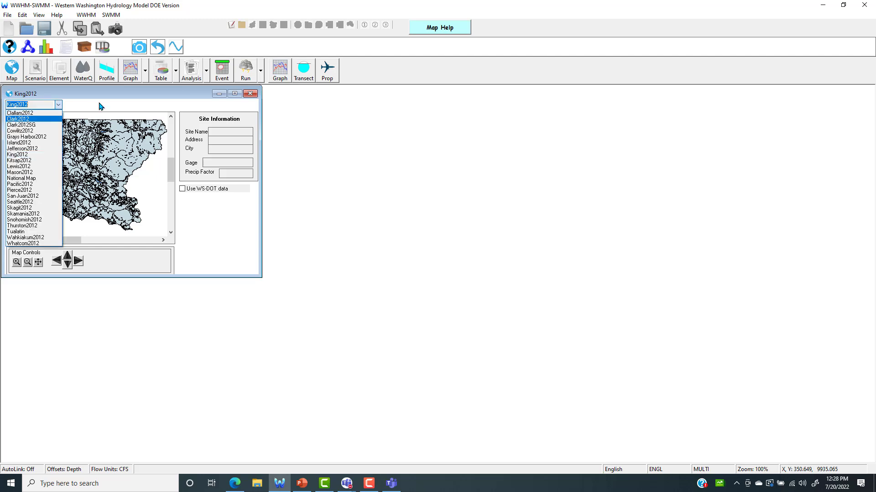
left_click(108, 114)
left_click(35, 174)
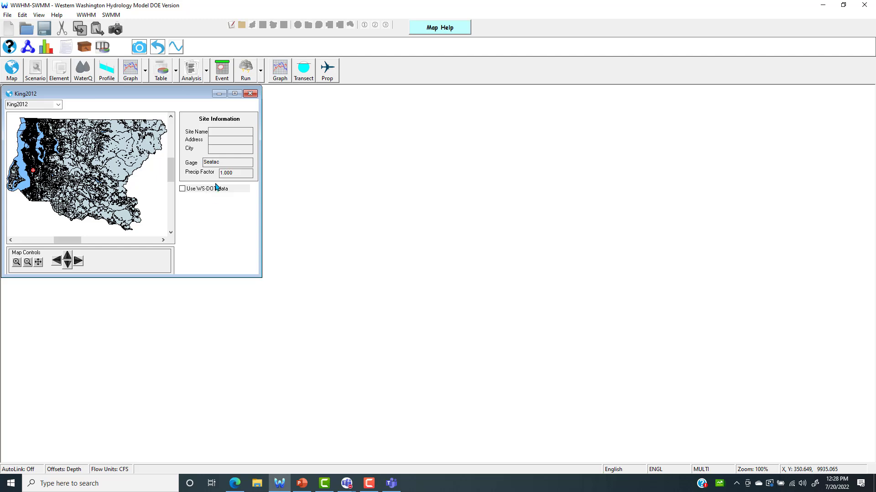
left_click(68, 256)
left_click(68, 265)
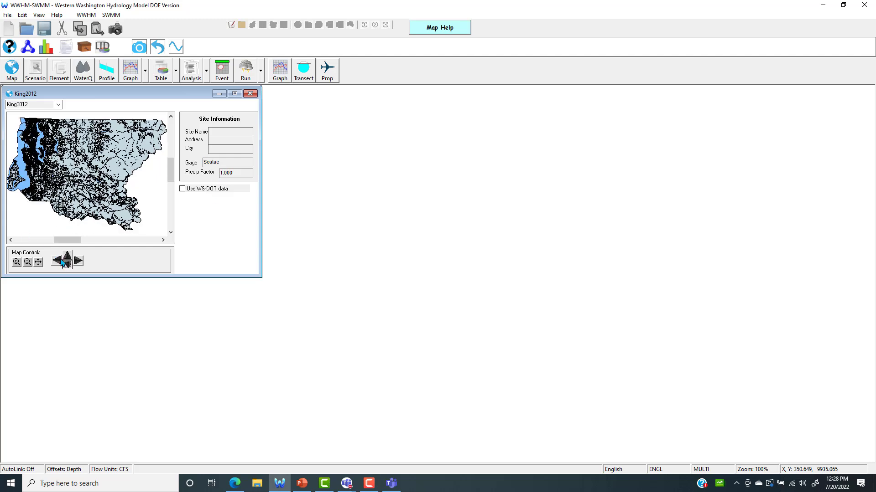
Open the Predeveloped scenario
left_click(41, 69)
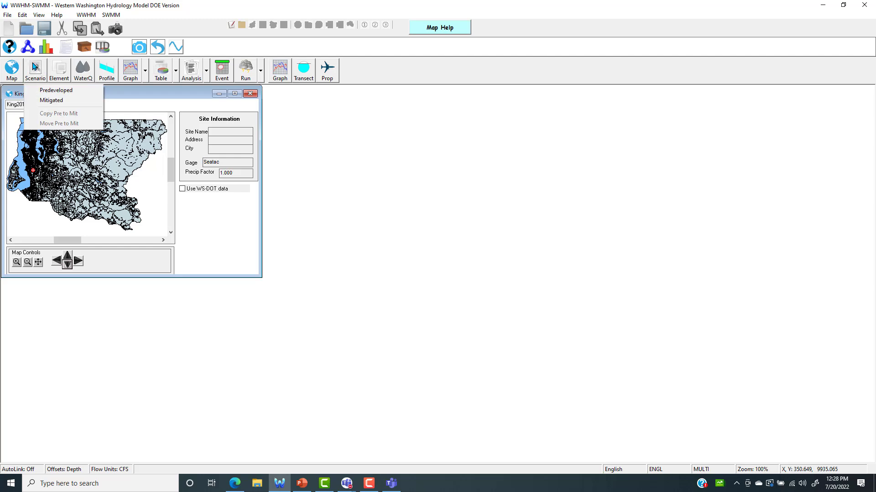
left_click(59, 92)
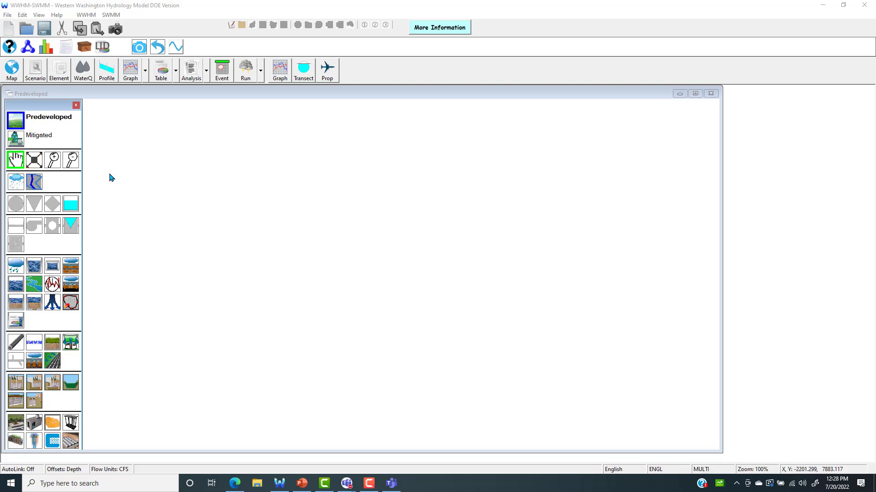
Hide and restore the HSPF elements in the element palette, and do the same for the SWMM elements
right_click(67, 180)
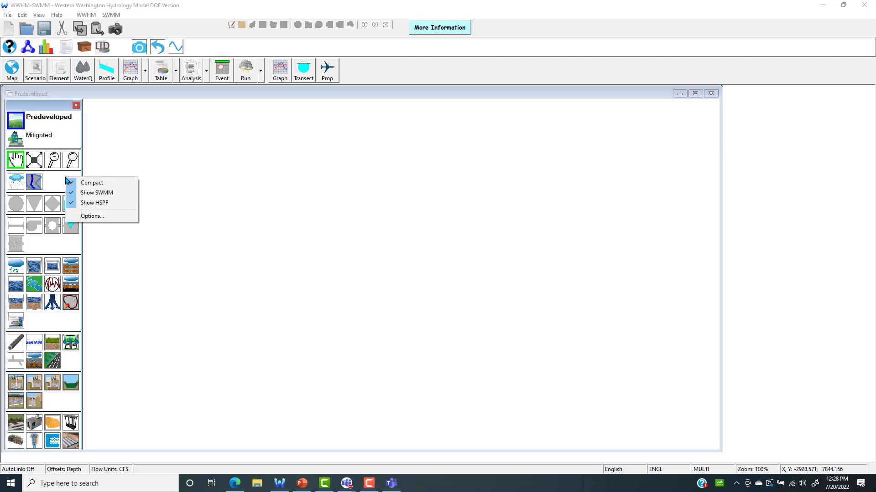
left_click(96, 205)
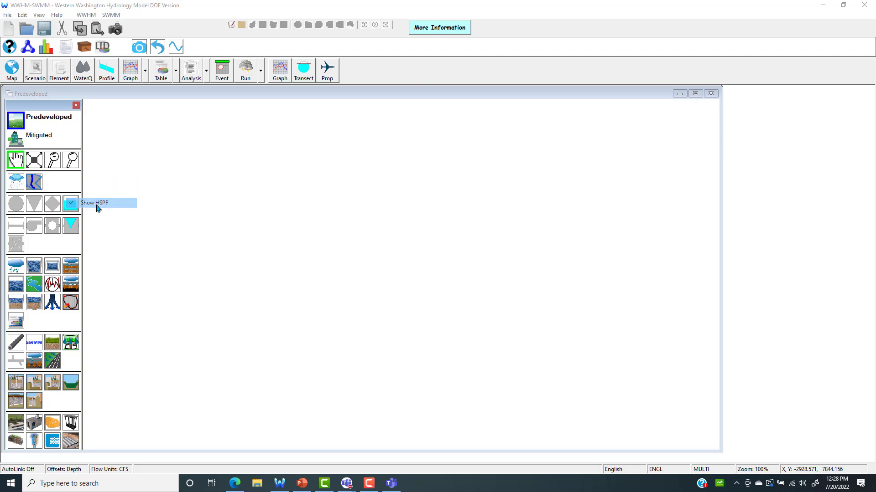
right_click(61, 174)
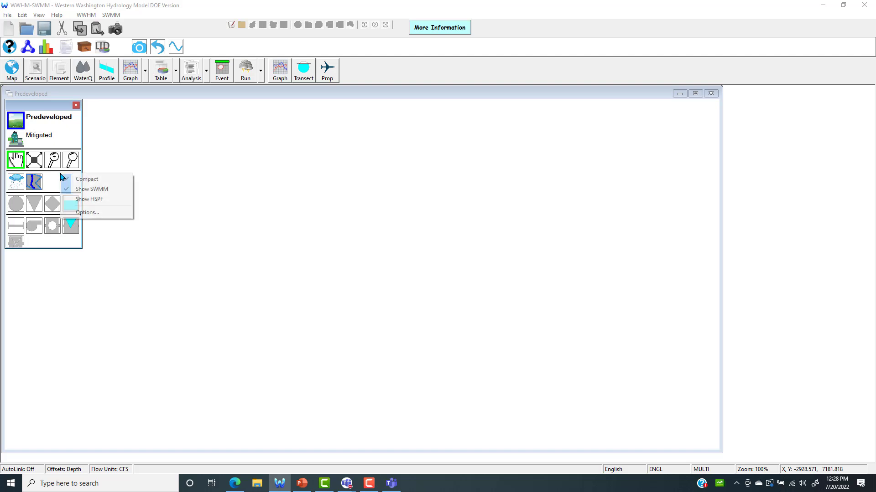
left_click(75, 198)
right_click(64, 178)
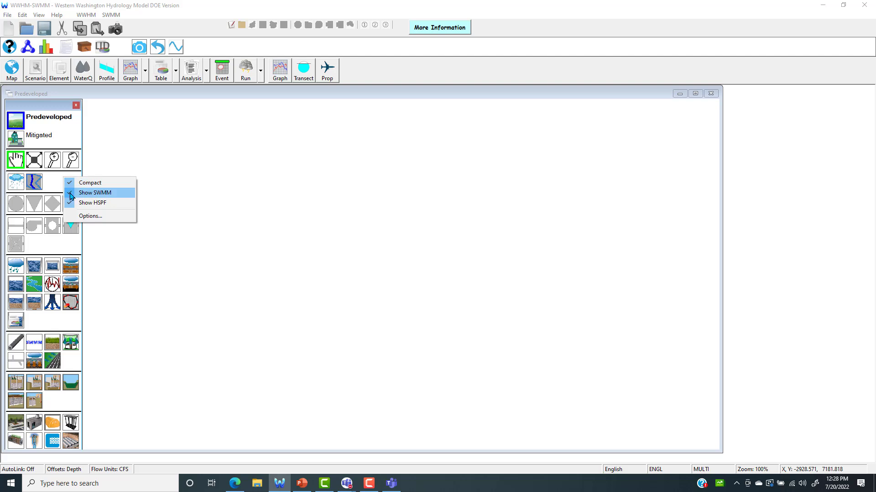
left_click(78, 196)
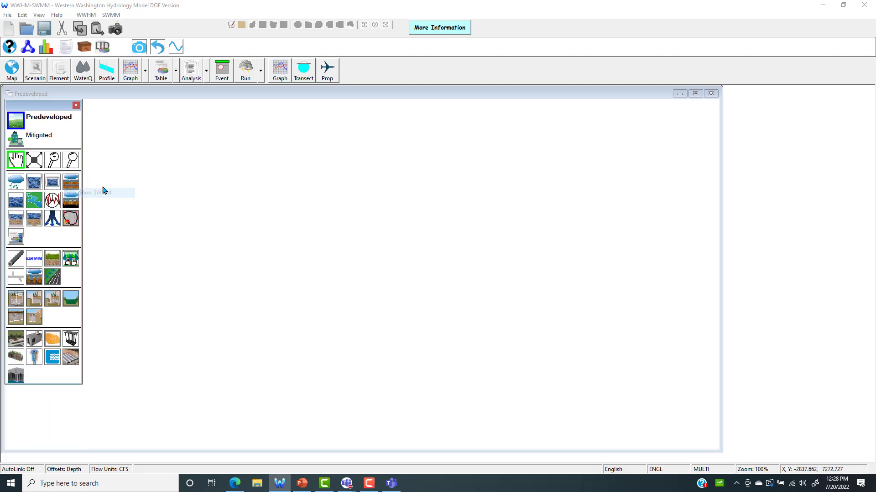
right_click(63, 223)
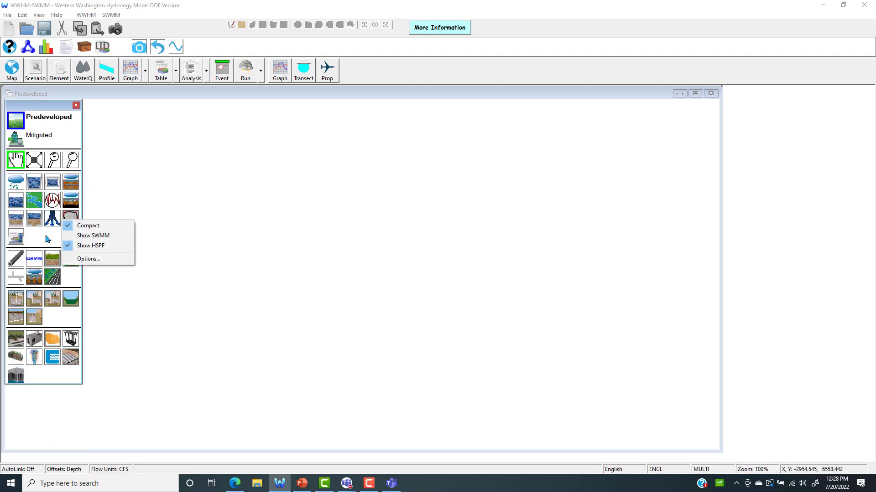
right_click(45, 233)
left_click(66, 250)
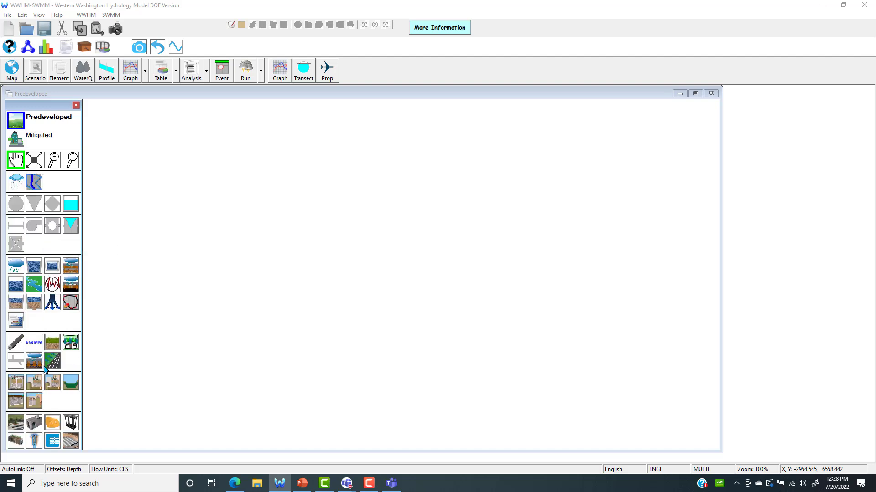
Turn the element palette's Compact layout off and back on
right_click(64, 249)
left_click(91, 254)
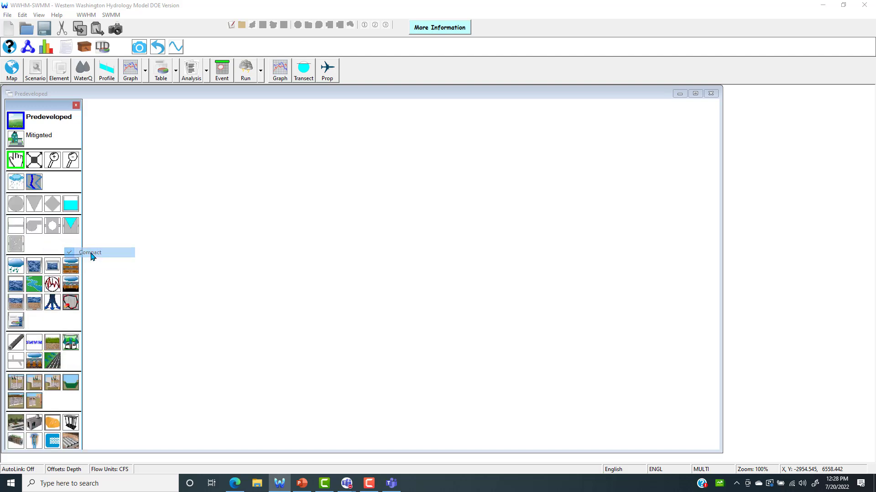
right_click(57, 186)
left_click(59, 189)
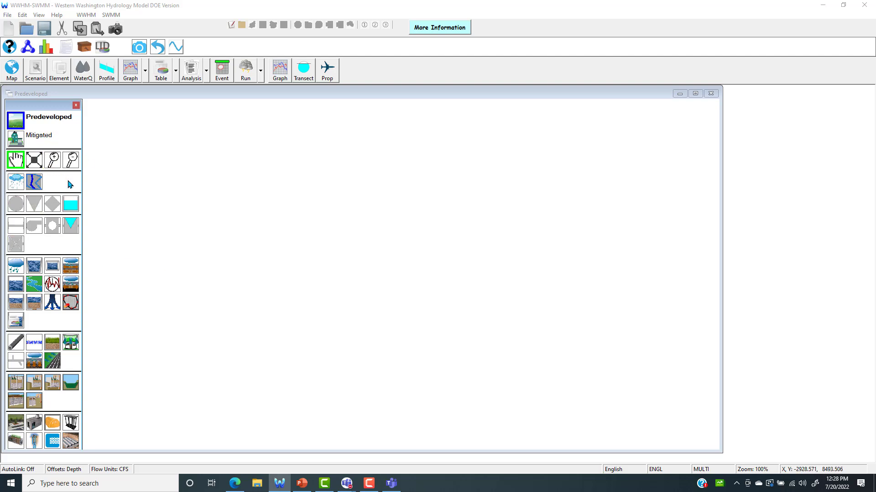
Place a basin element near the middle of the Predeveloped schematic
left_click(16, 265)
left_click(307, 216)
View the county map with the marked site and close it
left_click(11, 69)
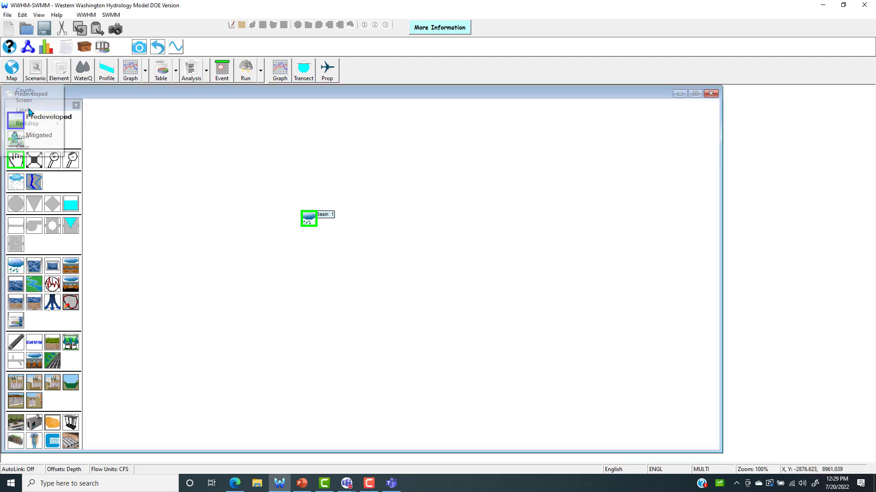
left_click(26, 90)
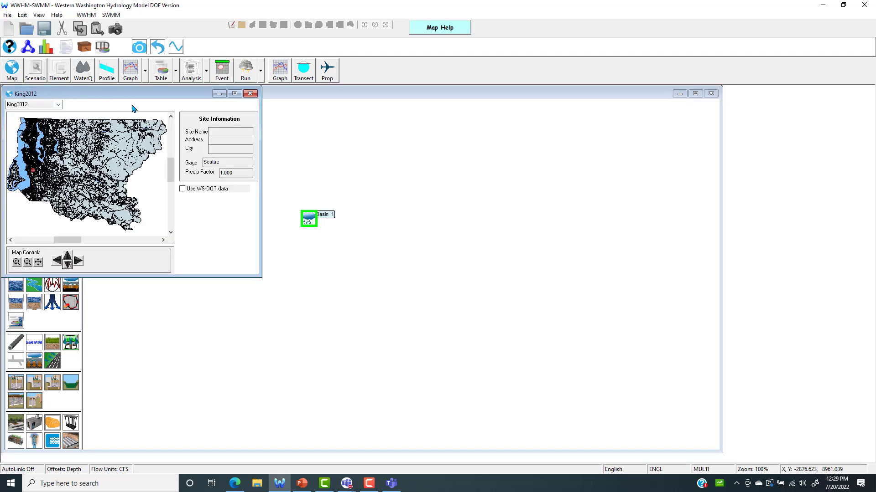
left_click(250, 93)
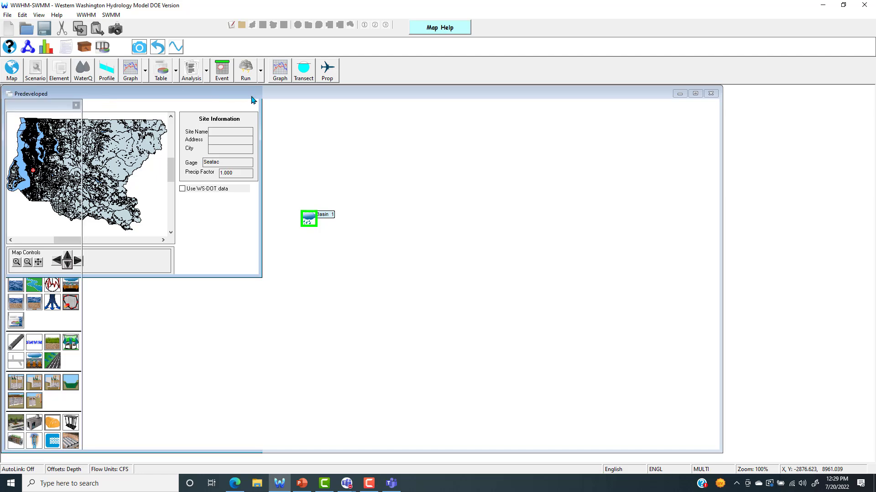
Enlarge the element icons on the schematic through the element palette's display options
right_click(71, 240)
left_click(91, 280)
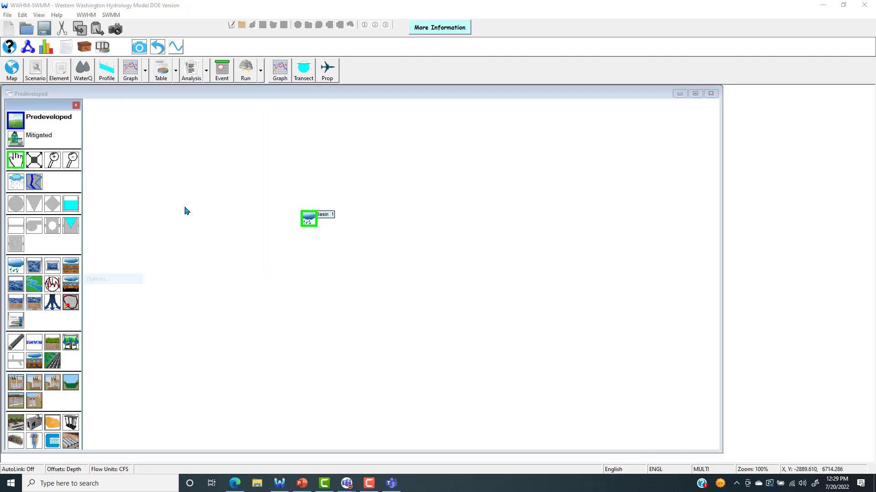
left_click_drag(86, 147, 123, 156)
left_click(185, 91)
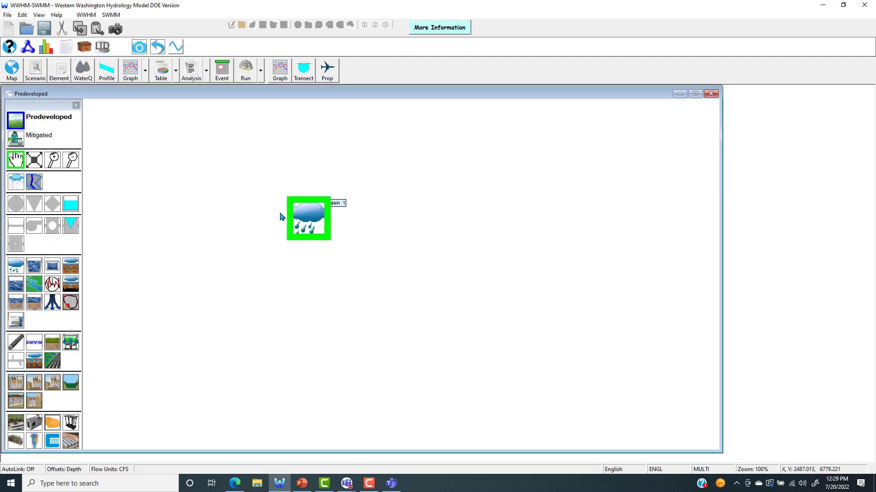
Open the basin's properties and move the basin element to the upper middle of the schematic
left_click(284, 187)
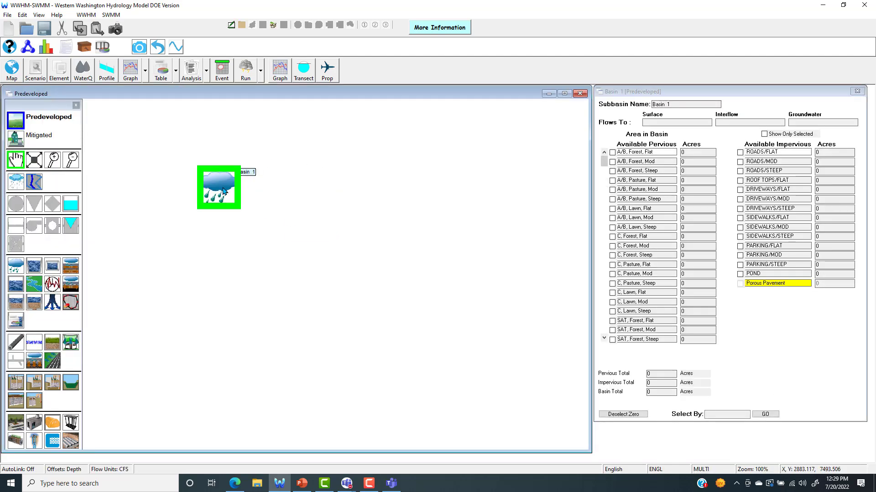
left_click_drag(214, 186, 264, 193)
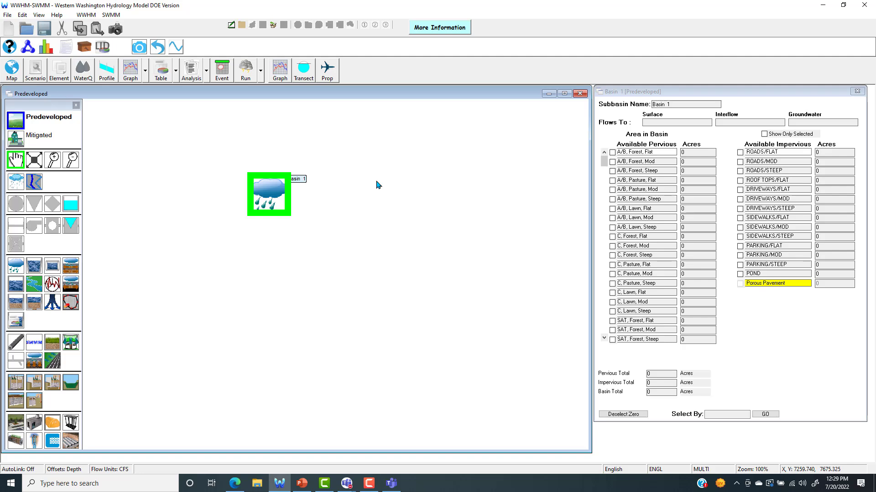
left_click_drag(264, 202, 278, 164)
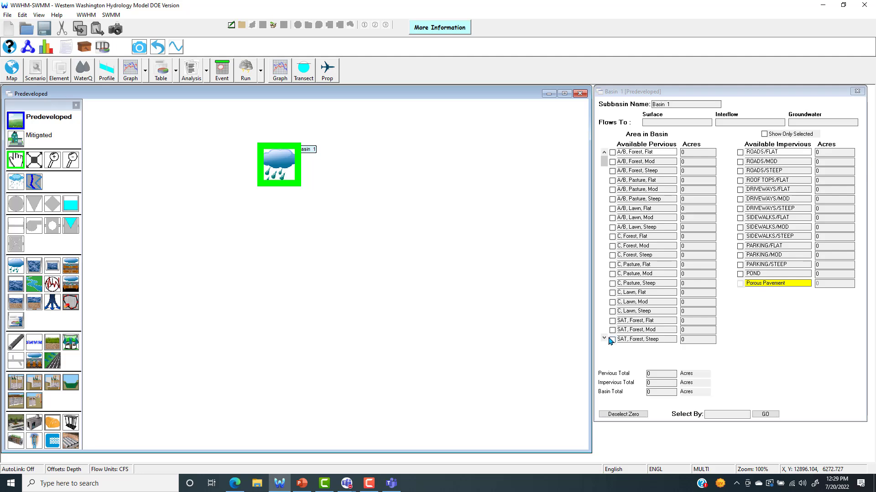
Examine the full list of available pervious land types for Basin 1
left_click(604, 338)
left_click(603, 338)
left_click(604, 338)
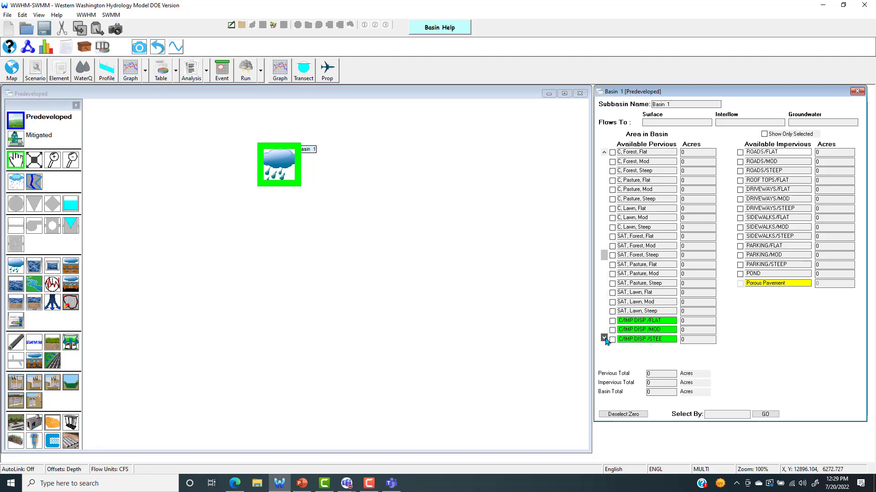
left_click(603, 338)
left_click(604, 338)
left_click(603, 152)
left_click(604, 152)
left_click(604, 153)
left_click(603, 152)
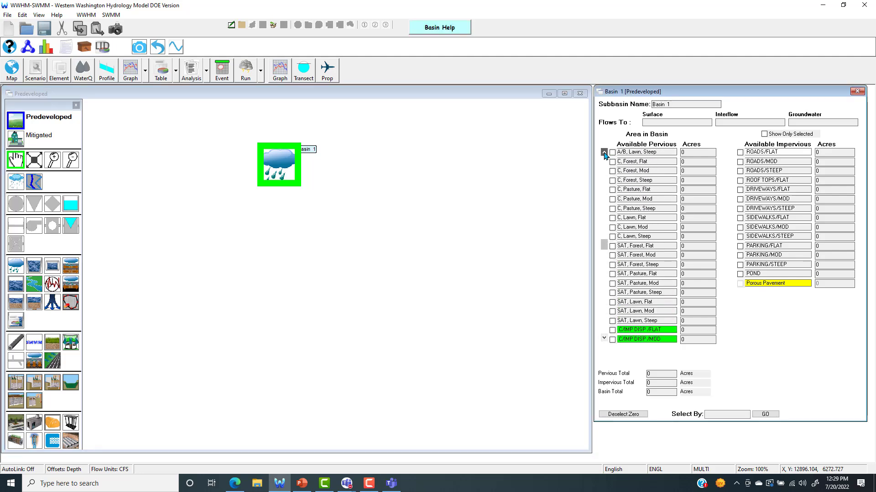
left_click(604, 153)
left_click(604, 153)
left_click(604, 152)
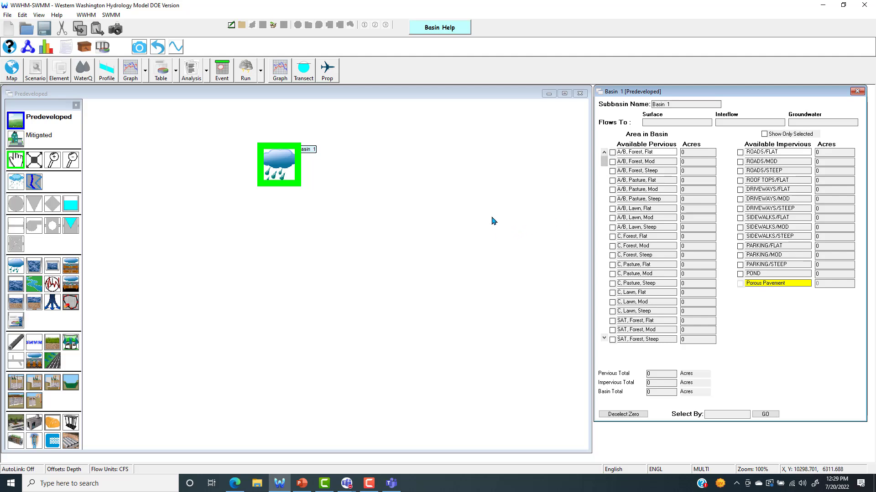
Set the basin's C, Forest, Flat pervious area to 4 acres
left_click(703, 236)
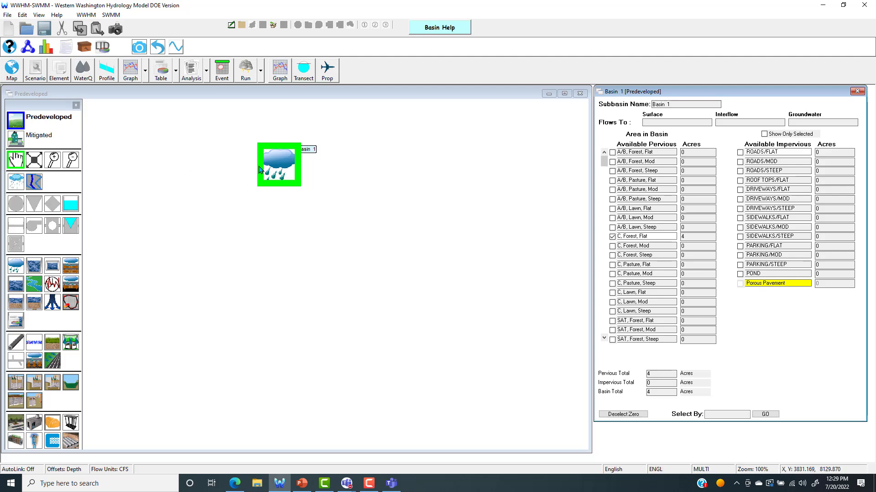
Connect Basin 1's surface flow and interflow to point of compliance 1
right_click(297, 166)
right_click(276, 160)
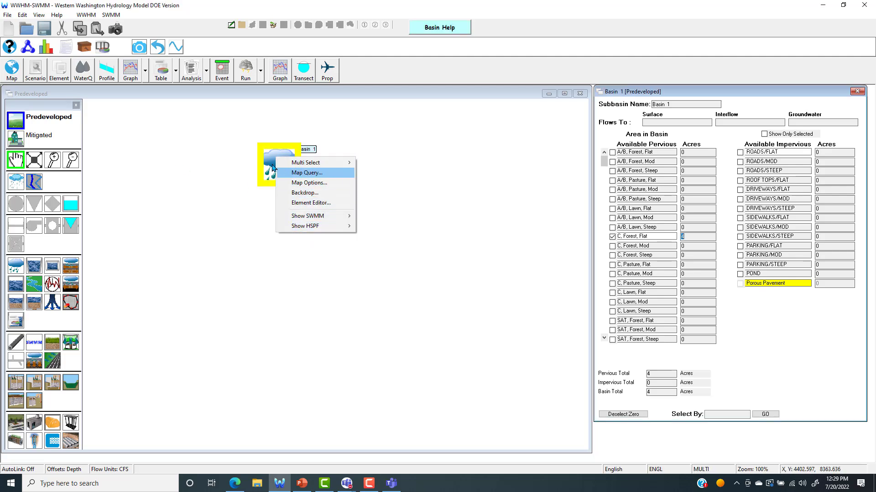
right_click(268, 165)
left_click(302, 190)
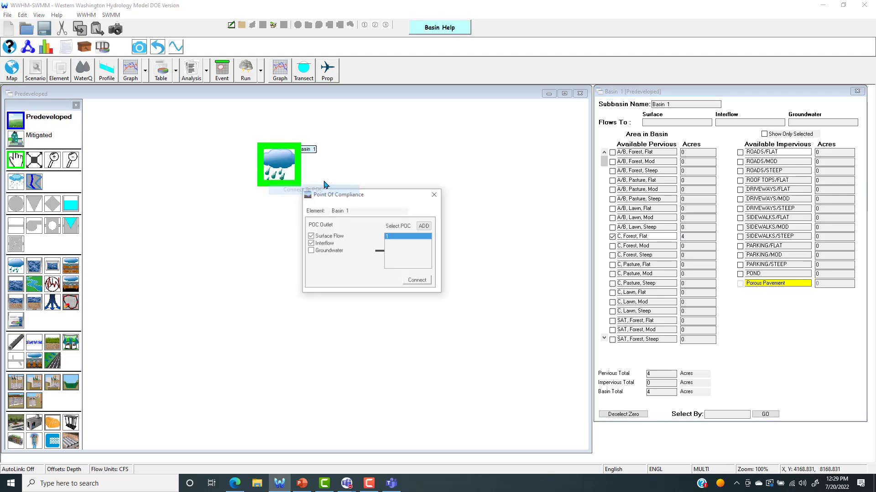
left_click(418, 281)
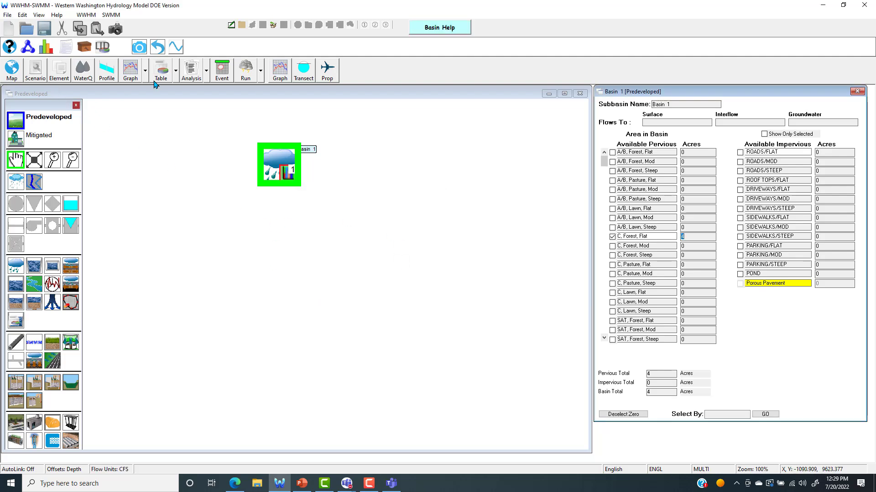
Review the run configuration and the SWMM simulation options, from general through dynamic wave settings, without changing anything
left_click(260, 80)
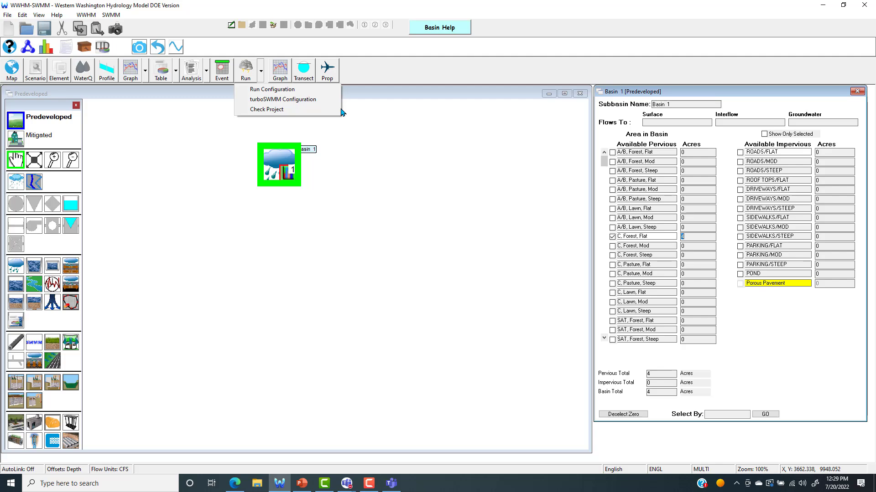
left_click(313, 89)
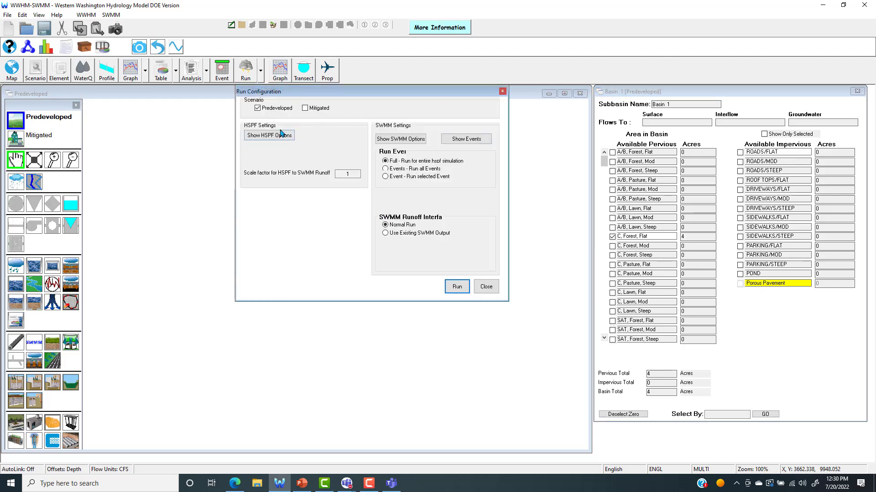
left_click(382, 141)
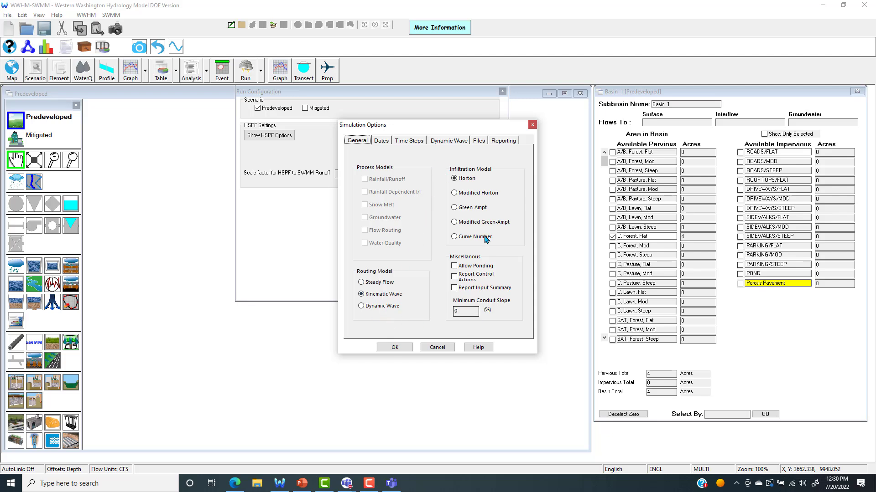
left_click(389, 141)
key("Right")
key("Right")
key("Right")
key("Right")
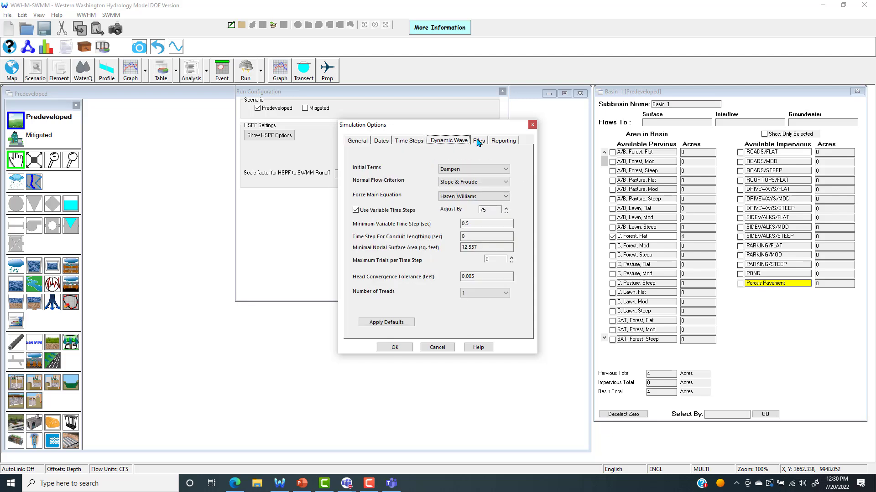
left_click(369, 142)
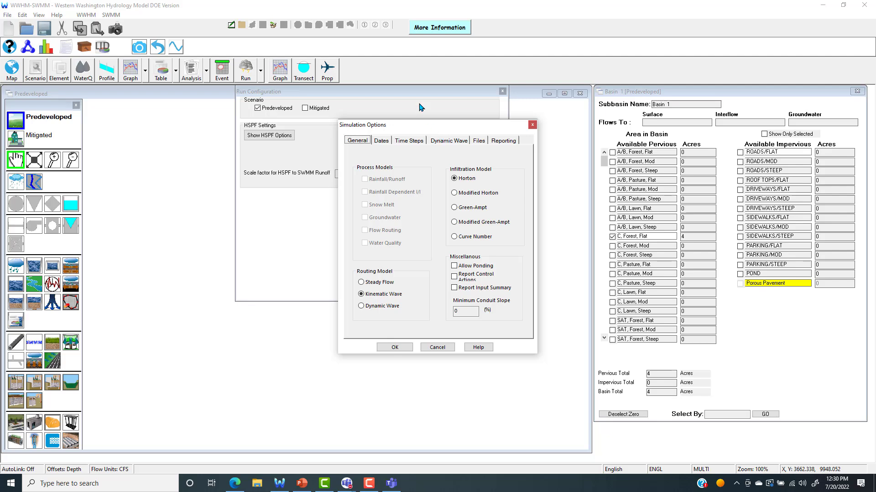
left_click(531, 125)
left_click(502, 91)
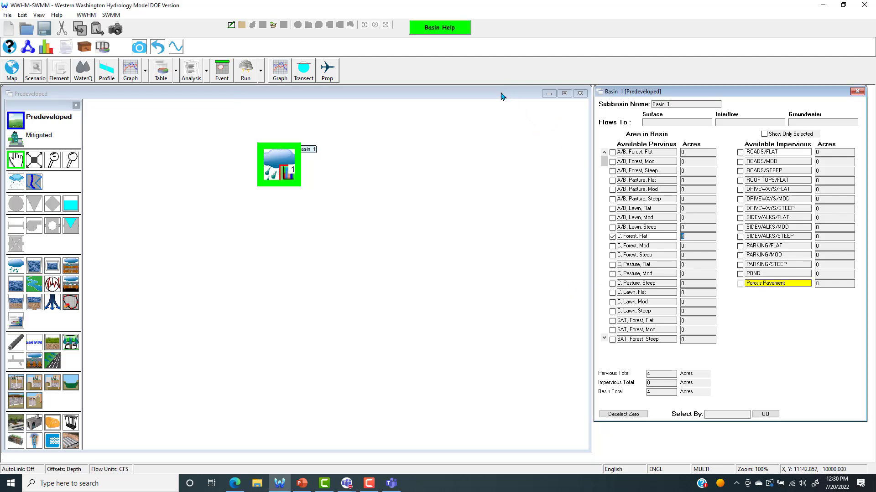
Shift the basin element slightly on the schematic and run the Predeveloped scenario
left_click(295, 180)
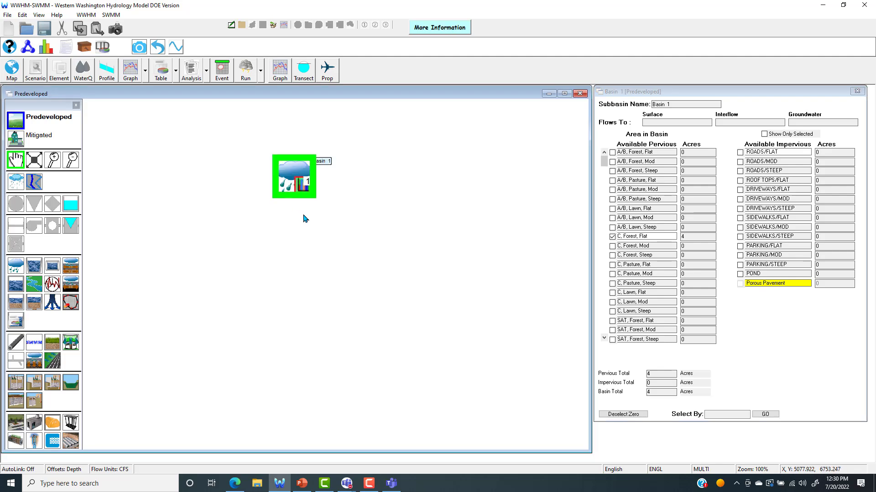
left_click(303, 184)
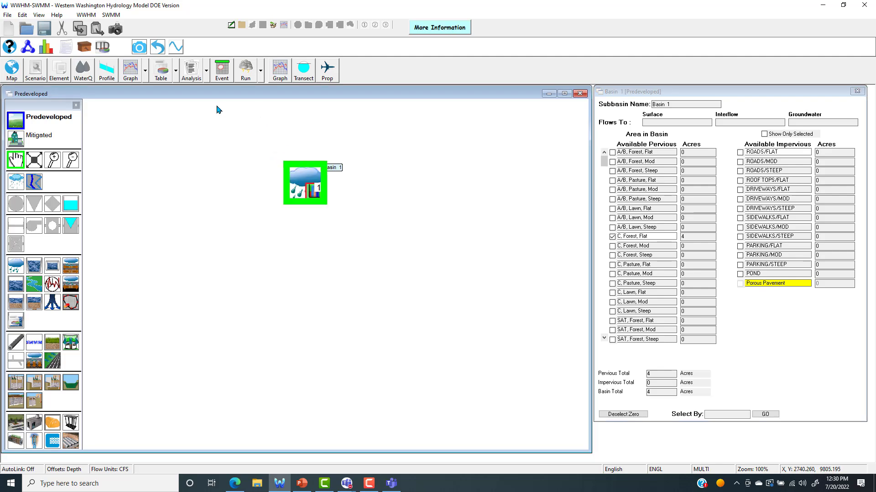
left_click(245, 70)
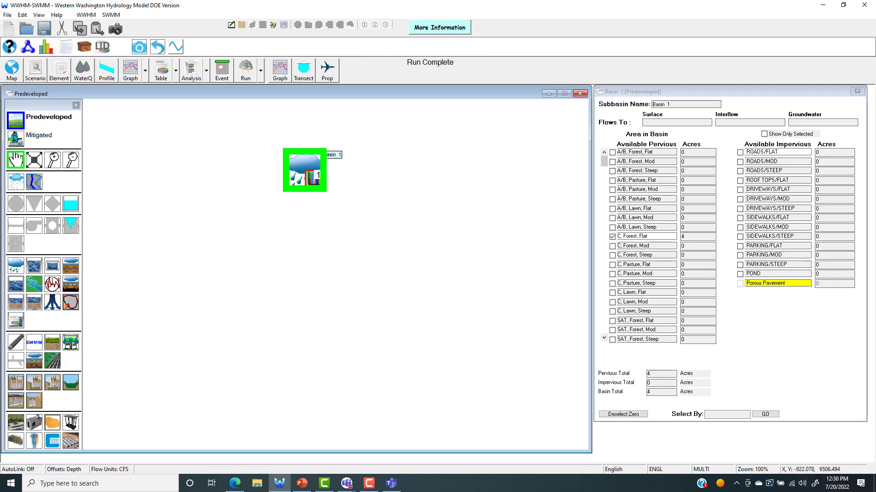
In the Mitigated scenario, set Basin 1 to 1 acre of C, Lawn, Flat and 3 acres of ROADS/FLAT
left_click(15, 137)
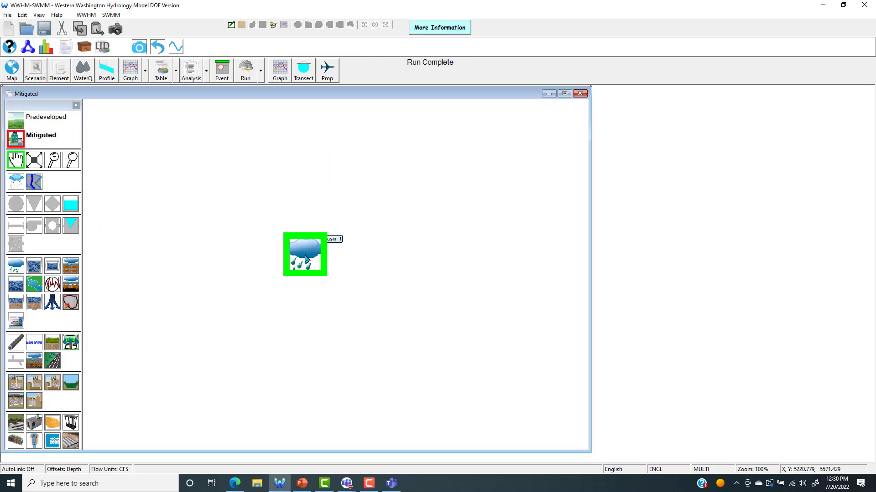
left_click(305, 259)
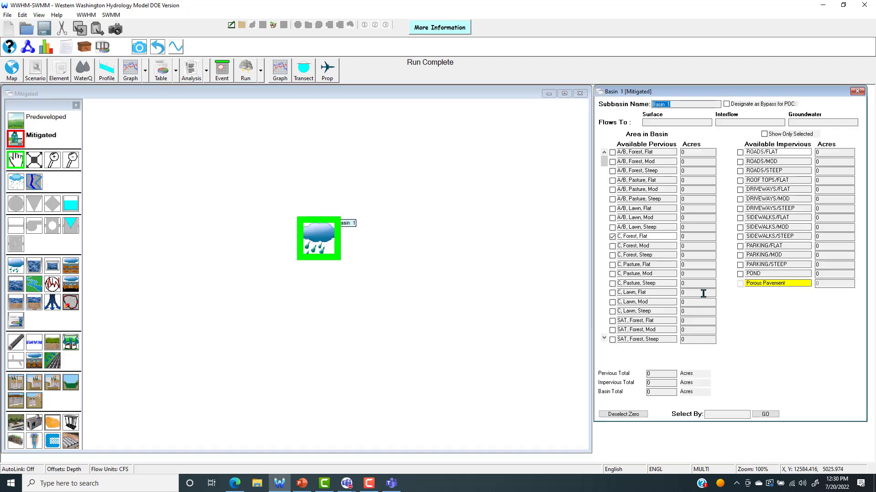
left_click(704, 293)
type("1")
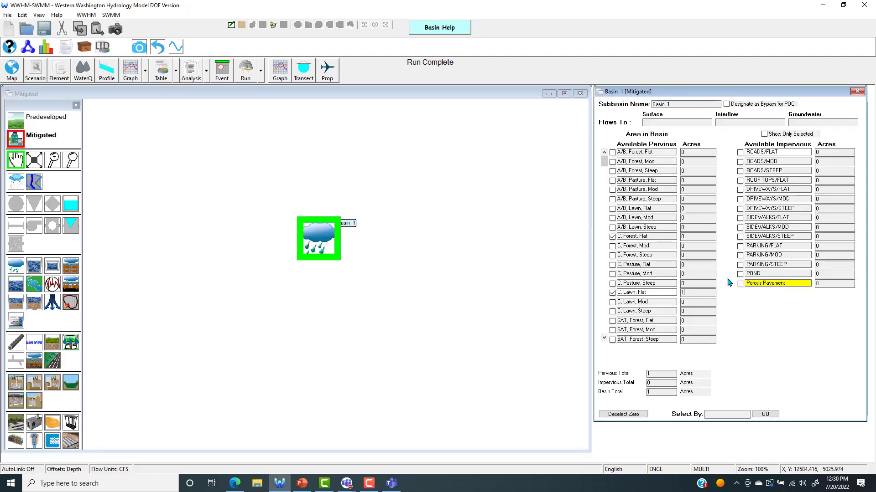
left_click(833, 153)
type("3")
left_click(477, 251)
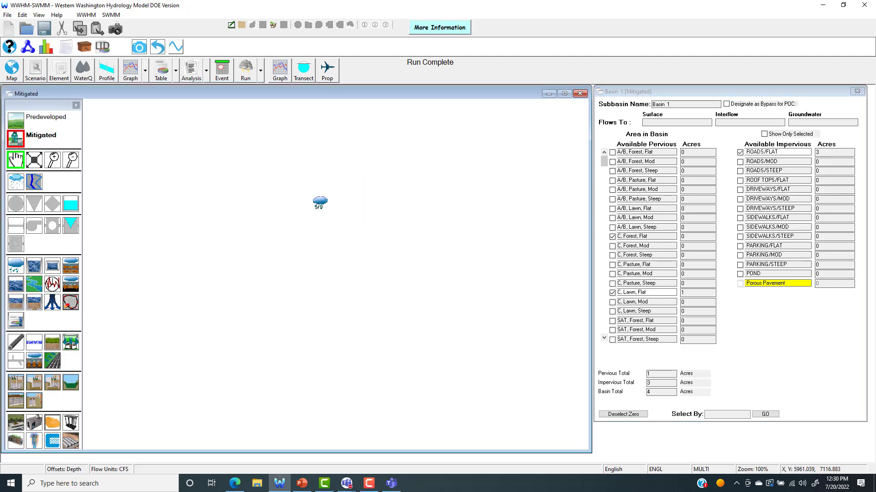
Connect the mitigated Basin 1 to point of compliance 1 and run the Mitigated scenario
left_click(326, 202)
right_click(326, 202)
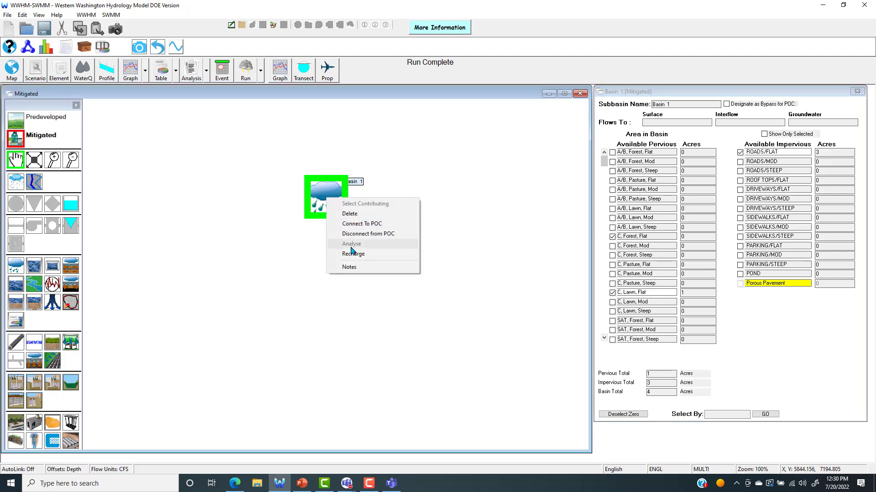
left_click(360, 226)
left_click(477, 317)
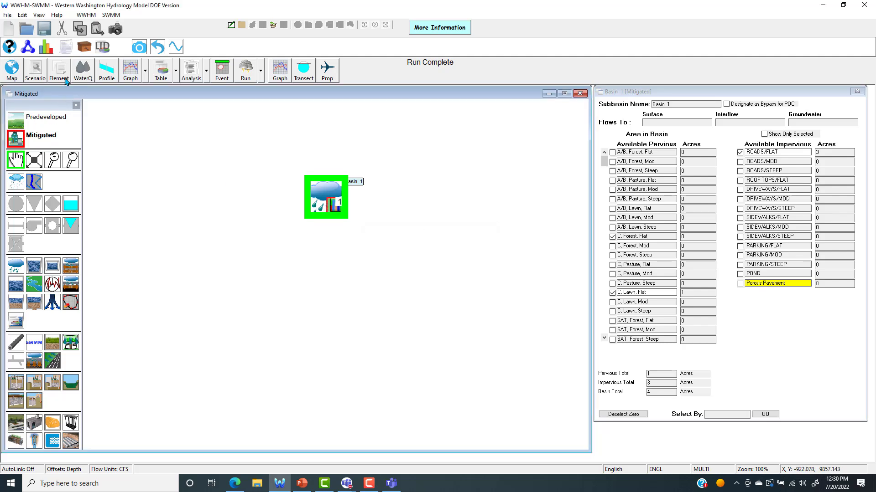
left_click(246, 78)
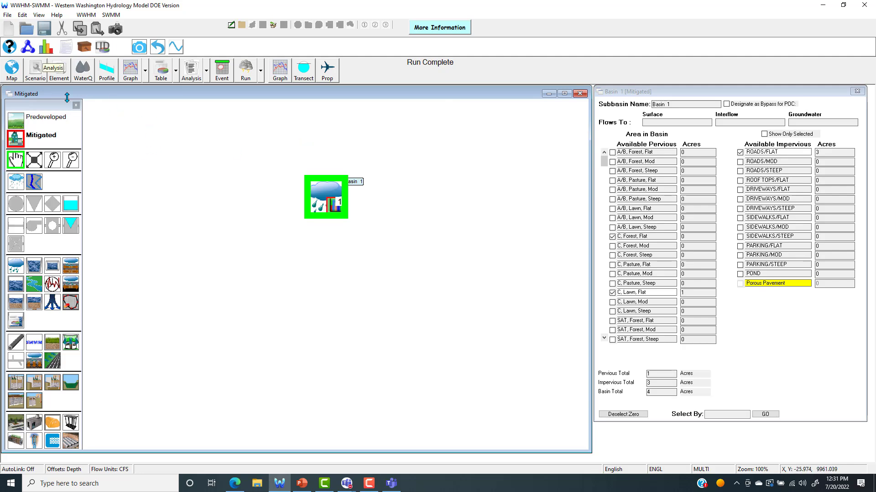
Examine the POC 1 flow duration analysis comparing predeveloped and mitigated flows, and close the analysis
left_click(46, 47)
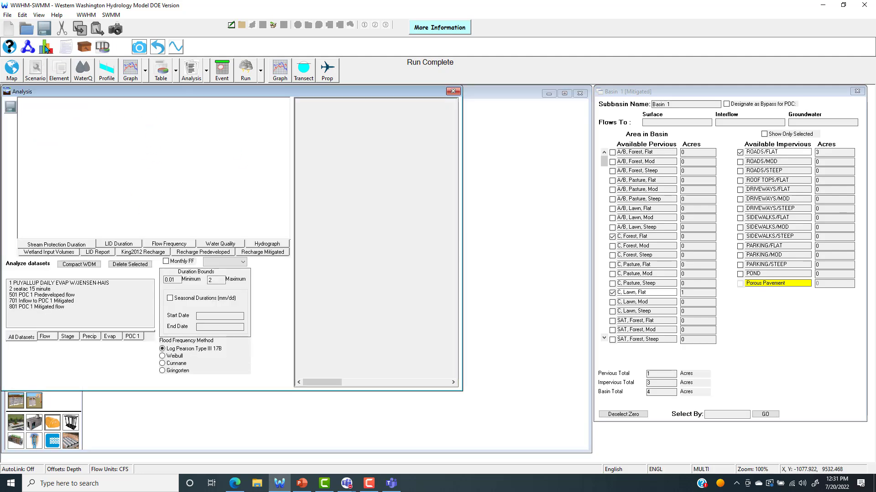
left_click(132, 337)
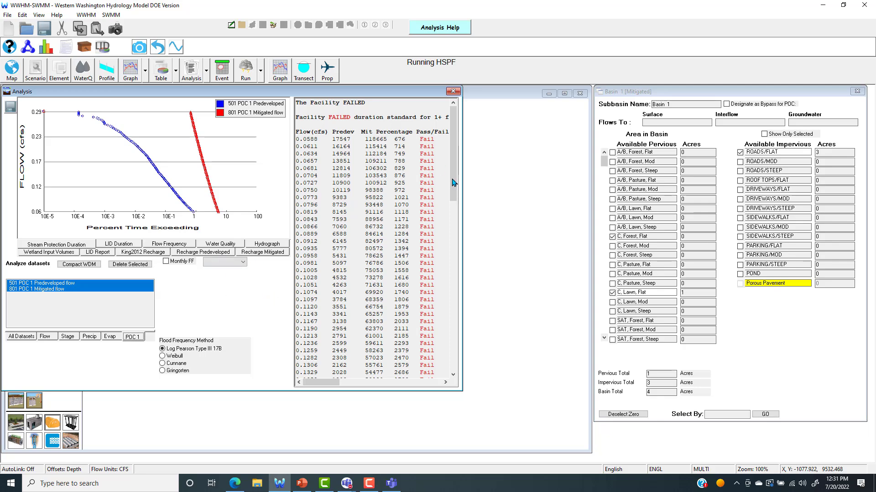
mouse_move(454, 151)
left_mouse_down()
mouse_move(459, 358)
mouse_move(456, 157)
left_mouse_up()
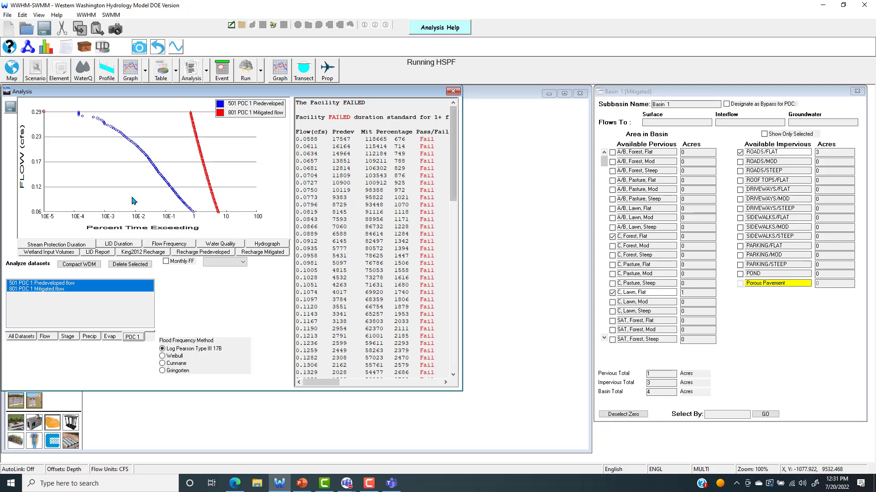
left_click(458, 93)
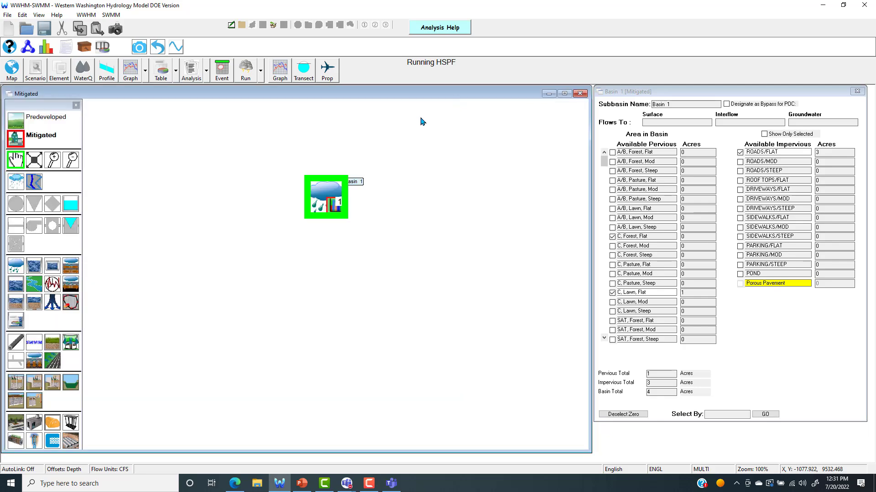
Disconnect the mitigated Basin 1 from its point of compliance and move it higher on the schematic
right_click(330, 192)
left_click(347, 228)
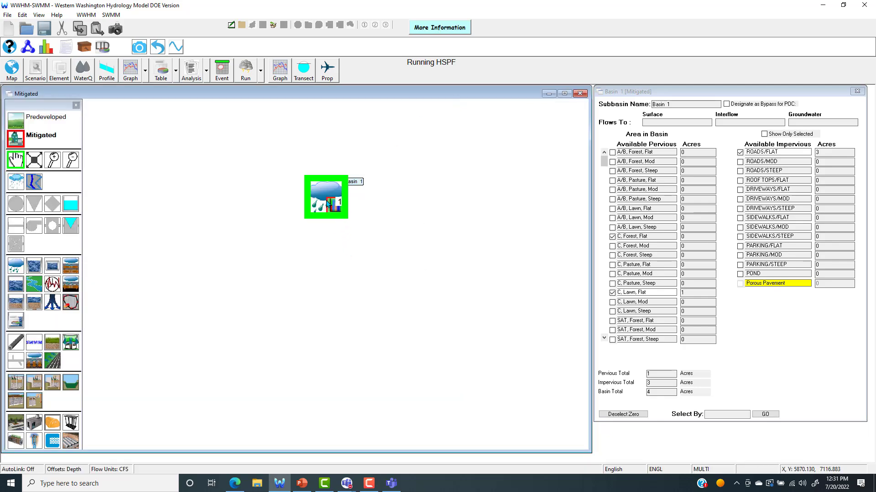
left_click_drag(325, 196, 339, 170)
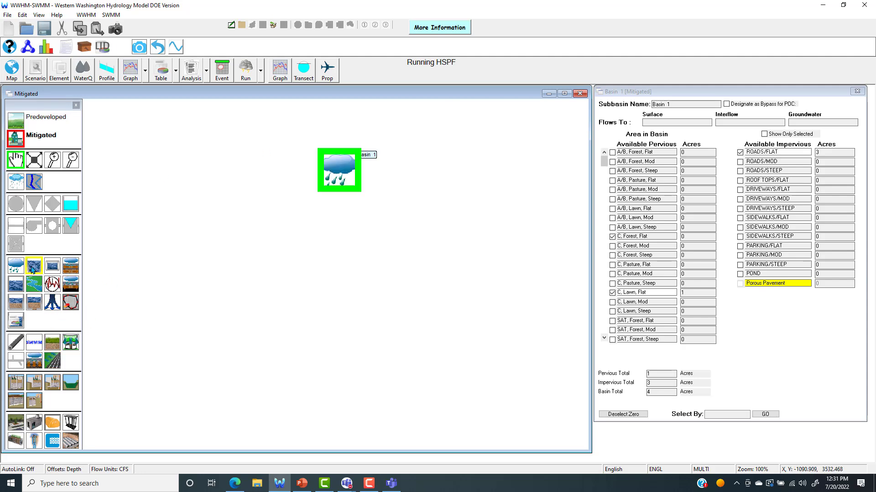
Place a trapezoidal pond below Basin 1 and delete it again
left_click_drag(34, 266, 289, 245)
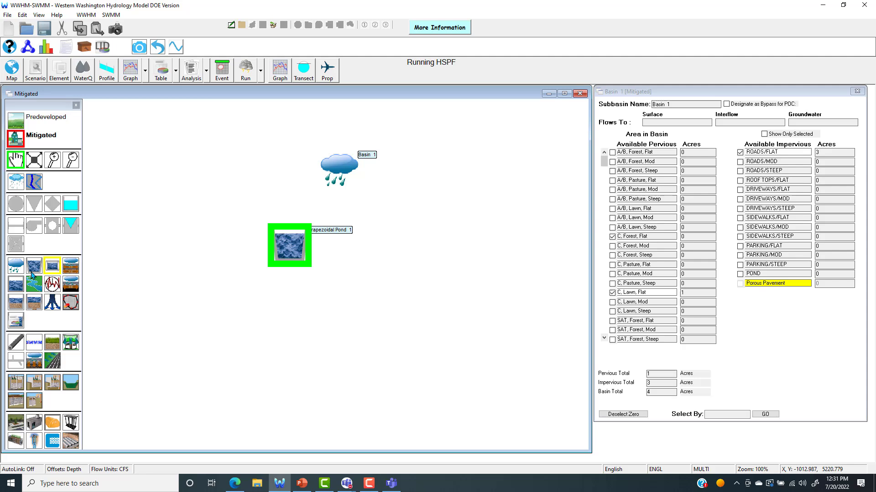
right_click(296, 236)
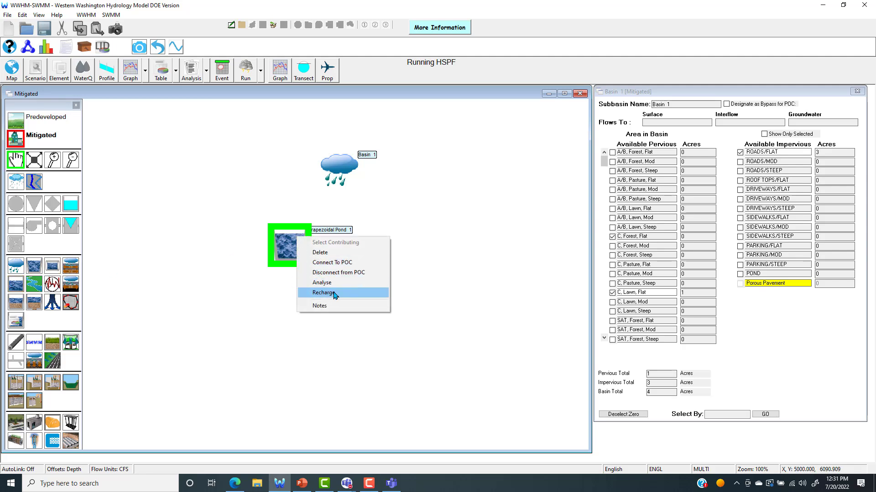
left_click(321, 252)
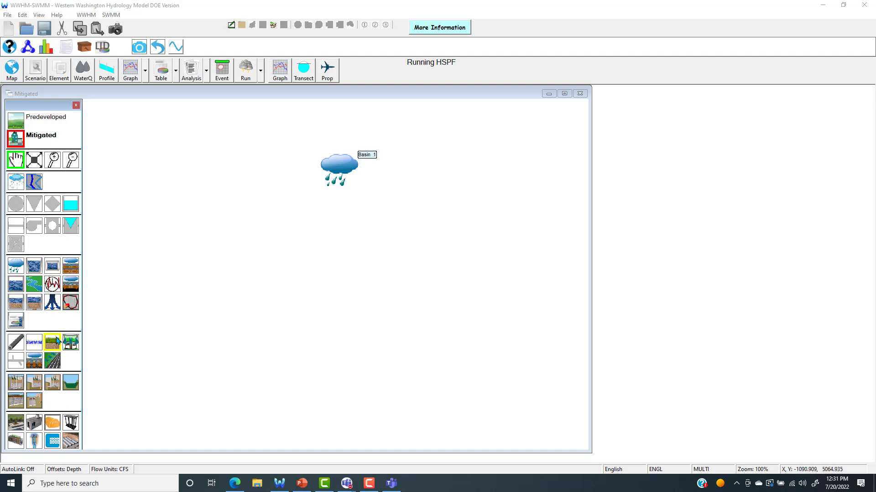
Place a bioretention element below Basin 1, view its properties, and delete it
left_click_drag(57, 340, 335, 234)
left_click(327, 245)
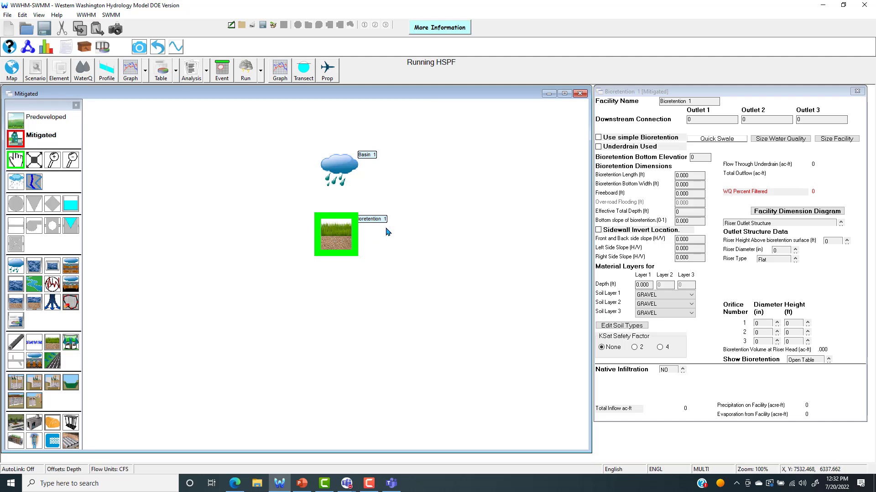
right_click(343, 231)
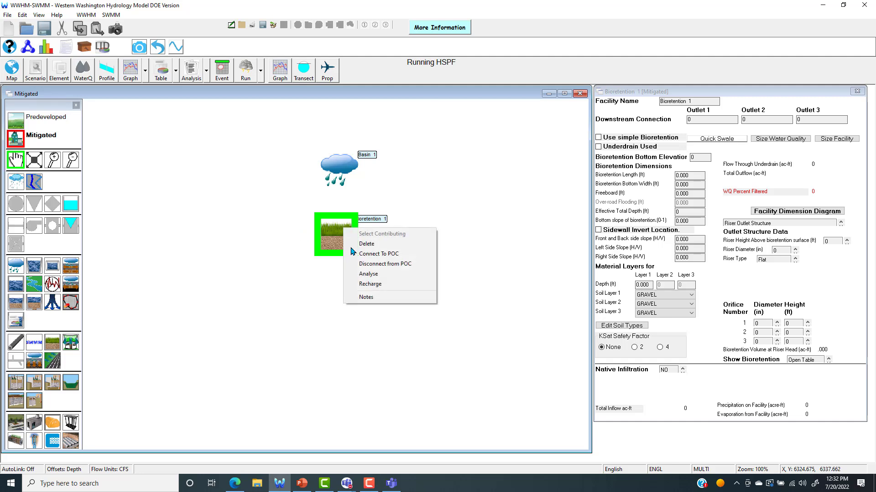
left_click(385, 244)
Place a vault below Basin 1, route the basin's surface flow and interflow into it, and show its properties
left_click(16, 284)
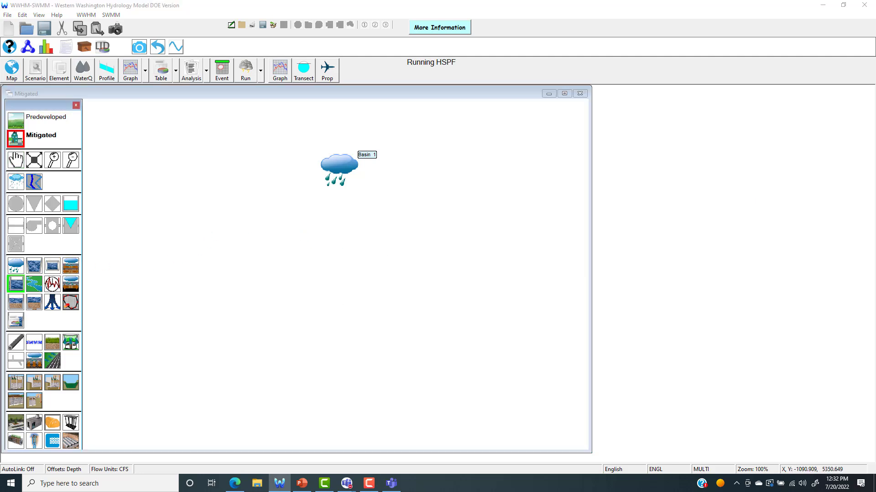
left_click(346, 238)
left_click_drag(346, 238, 328, 260)
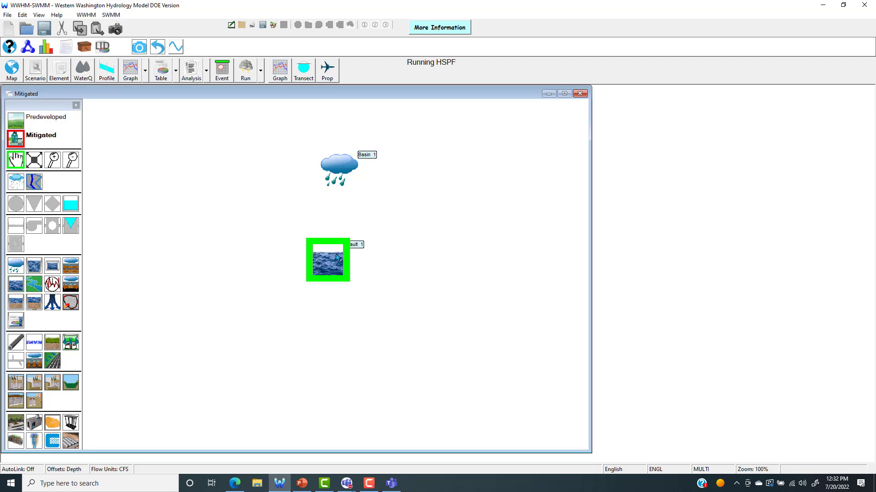
left_click_drag(338, 172, 333, 271)
left_click(332, 271)
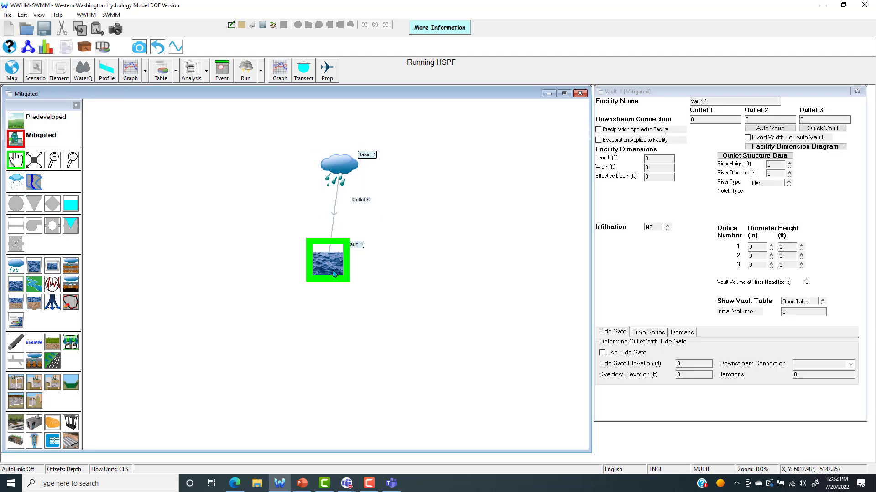
Fill in the vault's dimensions and outlet structure with Quick Vault and connect its Outlet 1 to point of compliance 1
left_click(822, 128)
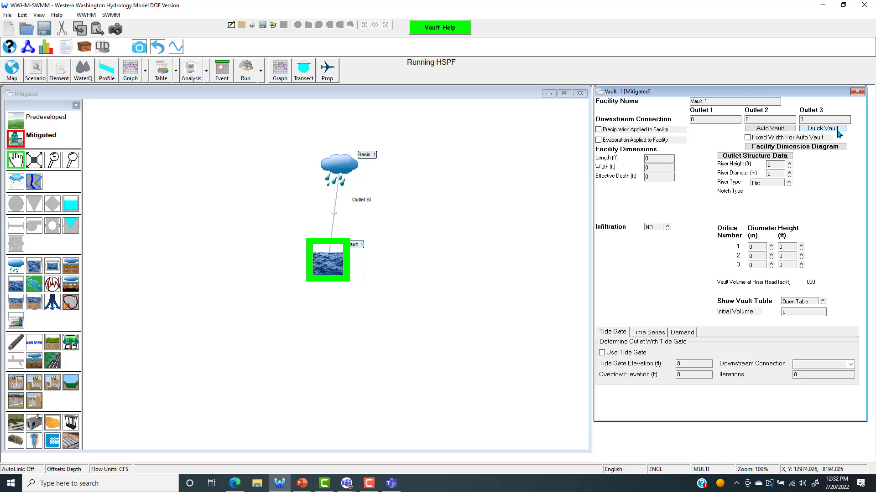
right_click(332, 269)
left_click(364, 284)
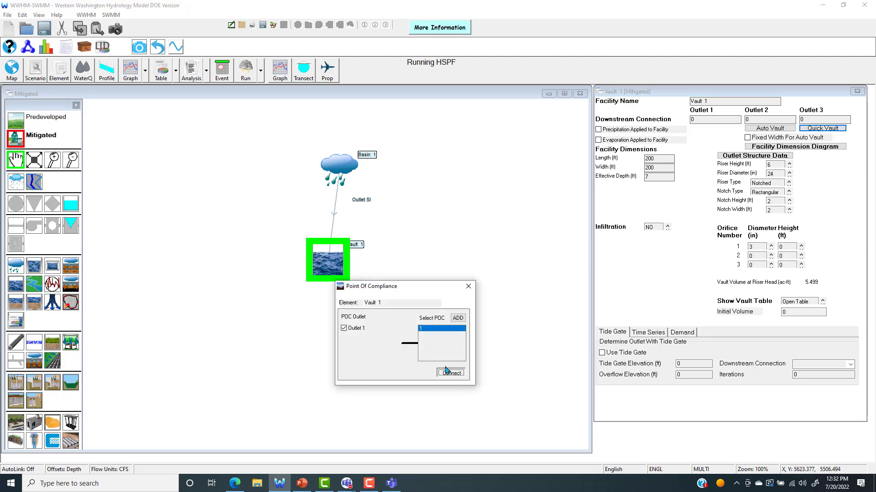
left_click(446, 371)
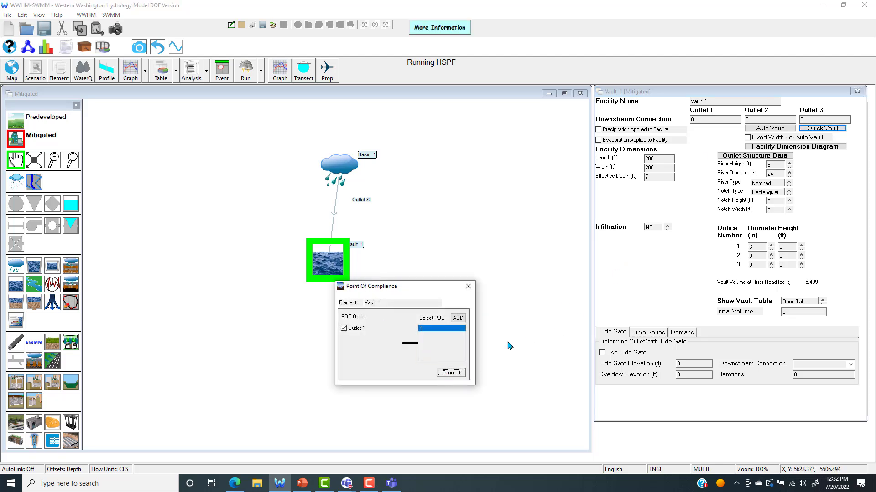
Show the Auto Vault sizing wizard and its fast-to-thorough adjuster, and close it without creating a vault
left_click(771, 128)
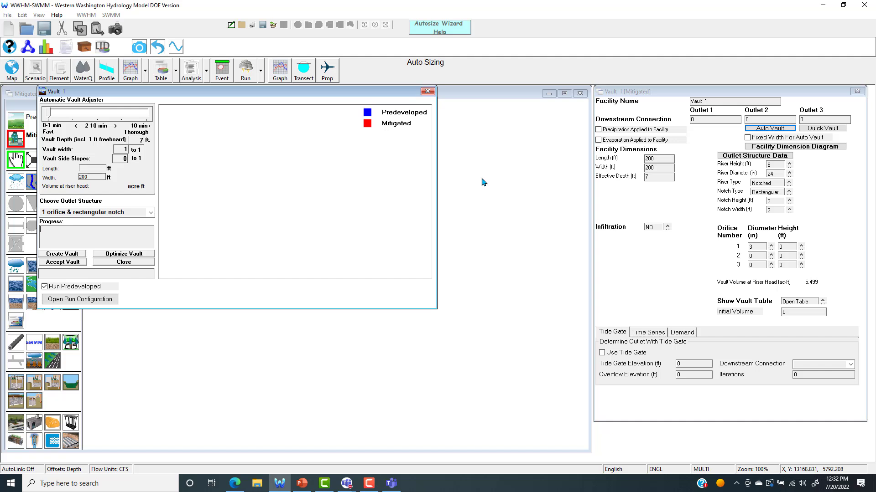
mouse_move(52, 120)
left_mouse_down()
mouse_move(148, 120)
mouse_move(50, 133)
left_mouse_up()
left_click_drag(50, 116, 21, 119)
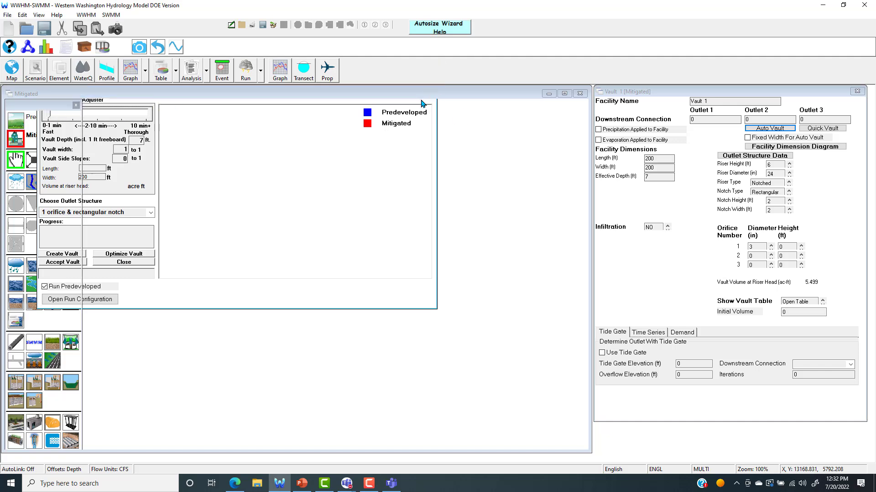
left_click(428, 91)
Run the Mitigated scenario with the vault and review the POC 1 predeveloped and mitigated flow duration analysis
mouse_move(332, 261)
left_mouse_down()
mouse_move(336, 251)
mouse_move(345, 261)
mouse_move(327, 275)
left_mouse_up()
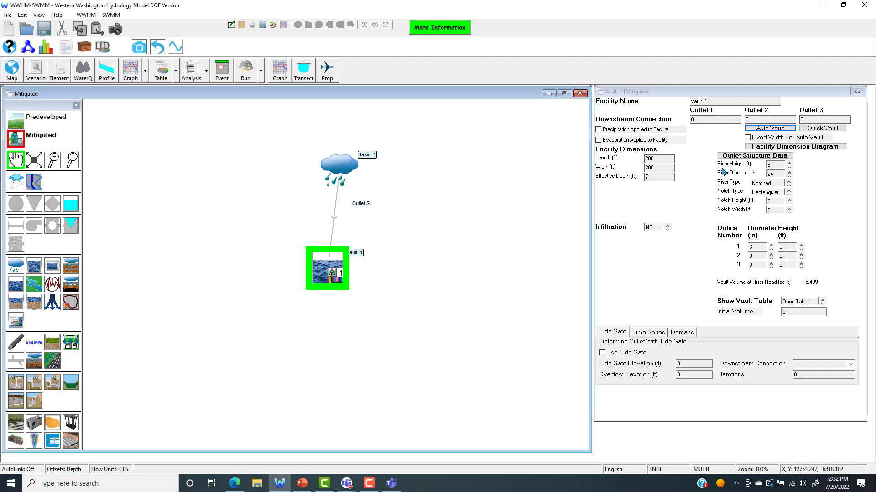
left_click(247, 73)
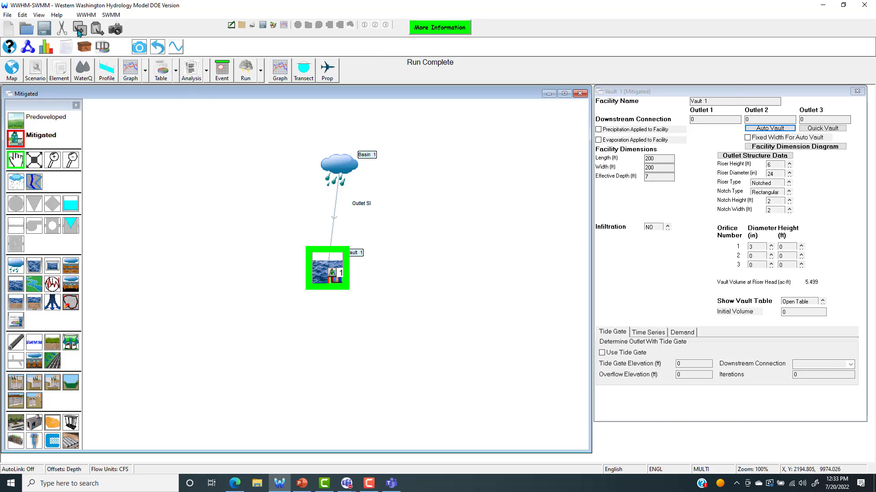
left_click(45, 49)
left_click(134, 337)
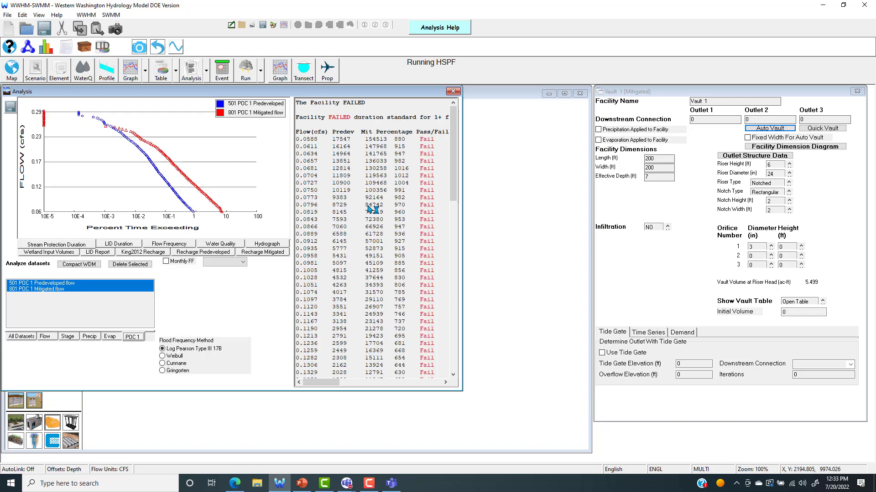
left_click_drag(453, 168, 453, 110)
left_click(452, 91)
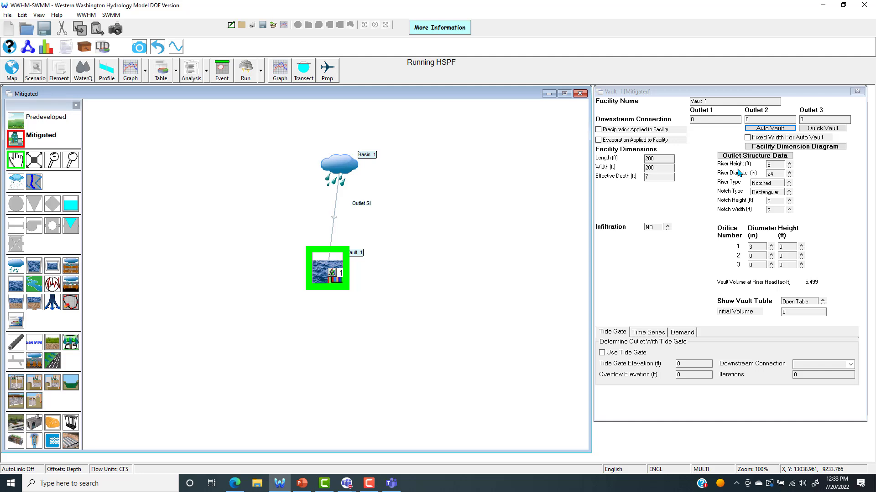
Look at the Auto Vault sizing wizard again and delete the vault from the mitigated schematic
left_click(769, 128)
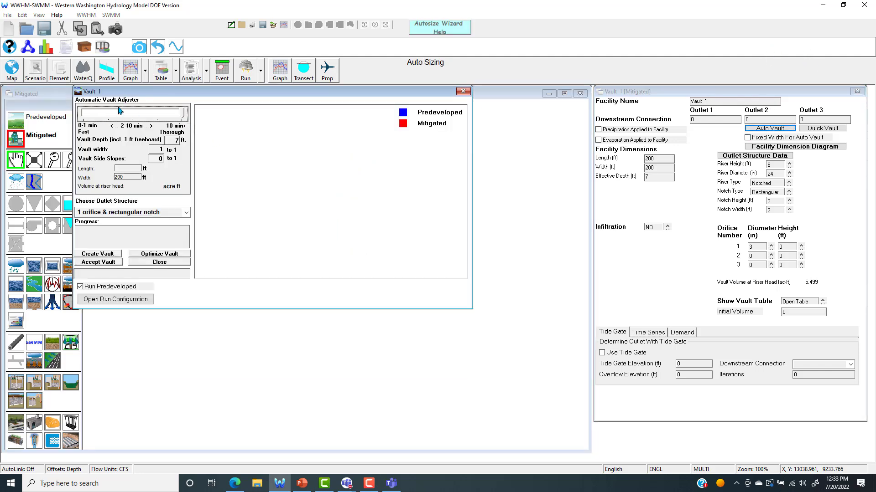
left_click(463, 91)
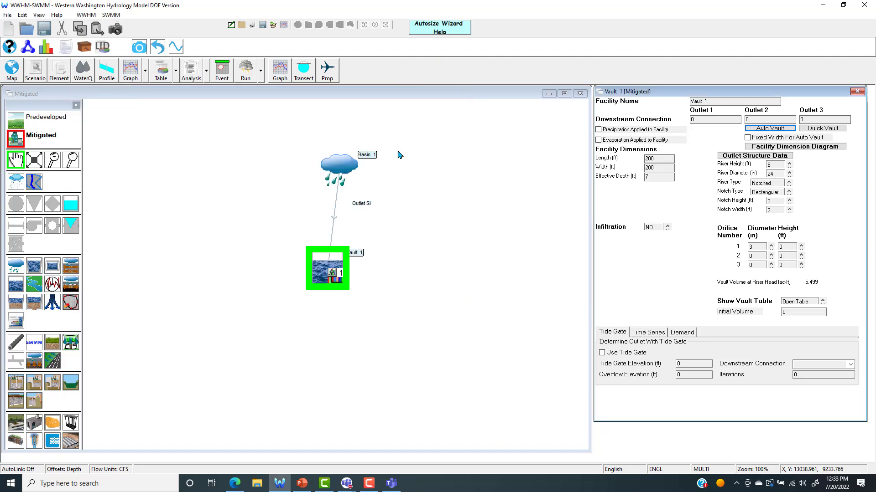
right_click(333, 257)
left_click(358, 273)
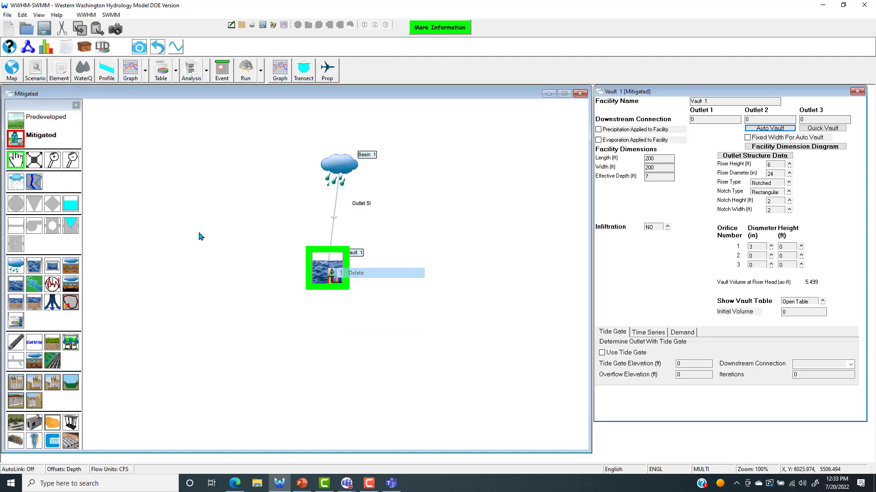
Place a trapezoidal pond below Basin 1 and remove it again
left_click(34, 266)
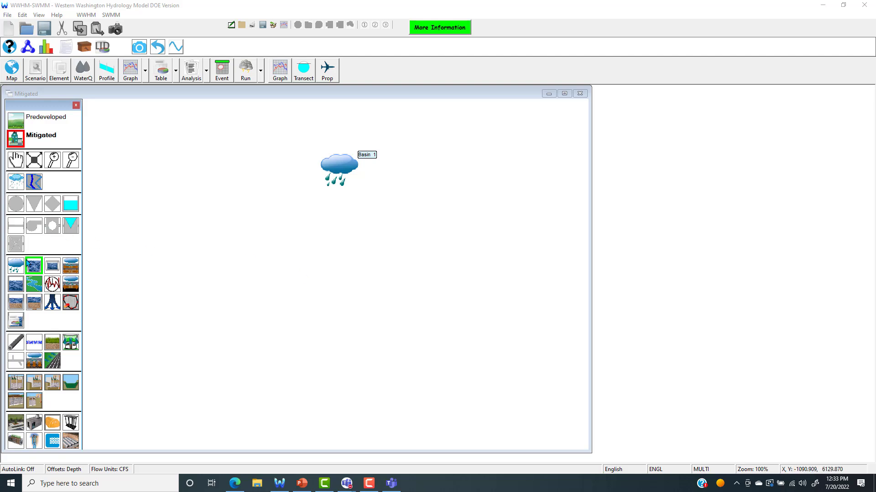
left_click(349, 262)
left_click_drag(350, 263, 320, 231)
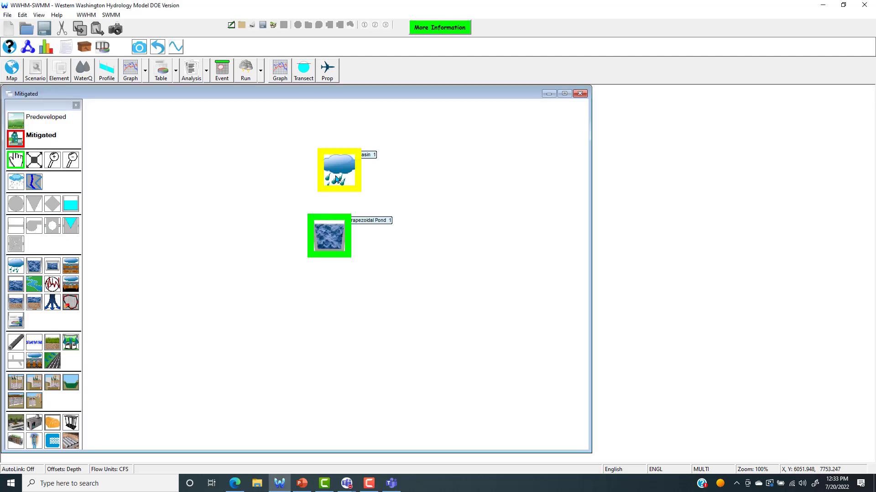
left_click_drag(337, 178, 318, 251)
left_click(329, 234)
right_click(319, 250)
left_click(338, 267)
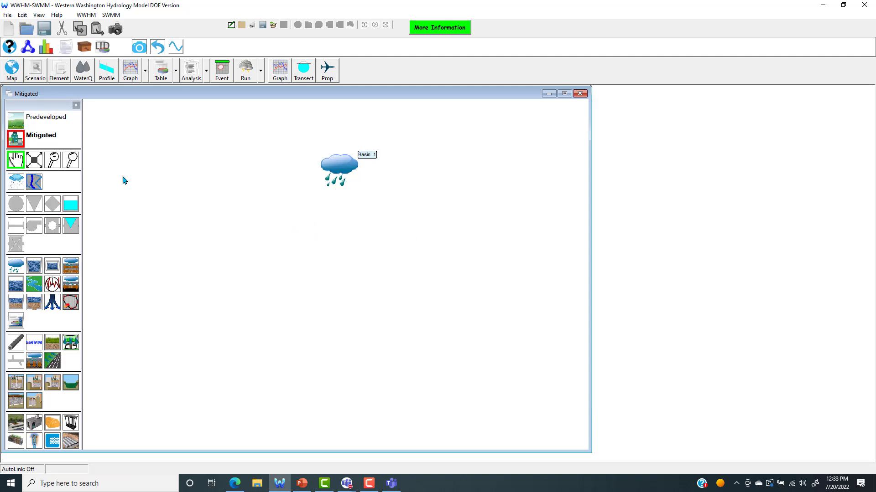
Place a bioretention element below Basin 1, route the basin's surface flow and interflow into it, and show its properties
left_click(55, 347)
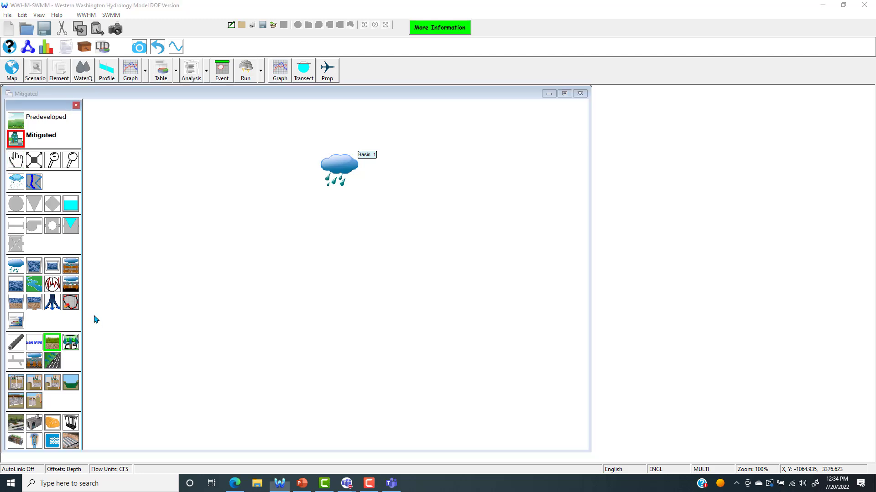
left_click(331, 231)
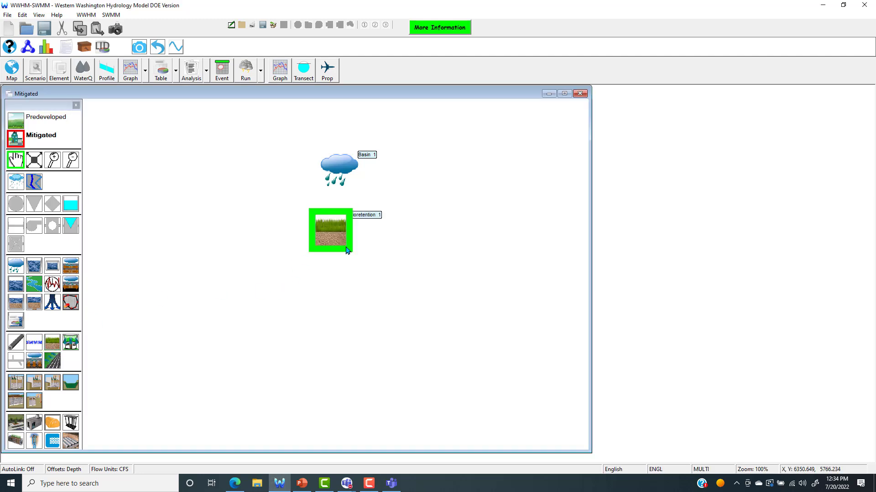
left_click_drag(323, 245, 344, 237)
left_click(341, 189)
left_click_drag(341, 189, 344, 262)
left_click(345, 261)
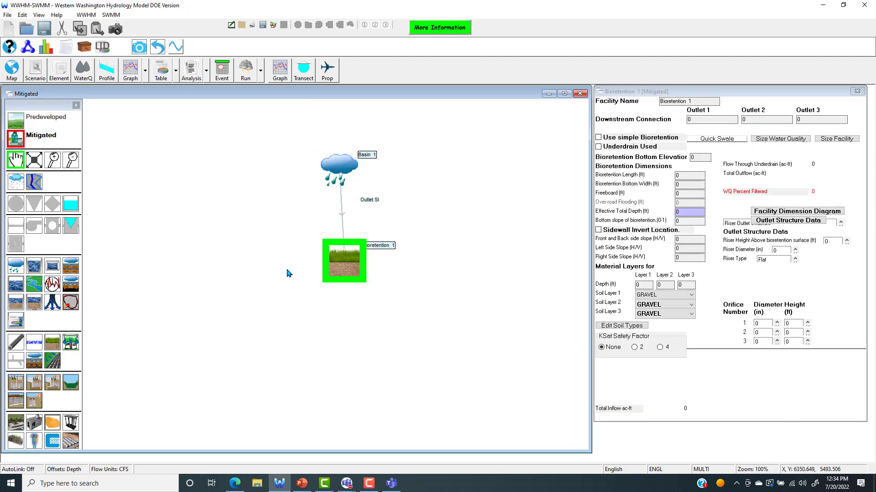
Size the bioretention with Quick Swale and run the Mitigated scenario with its Outlet 1 connected to point of compliance 1
left_click(698, 139)
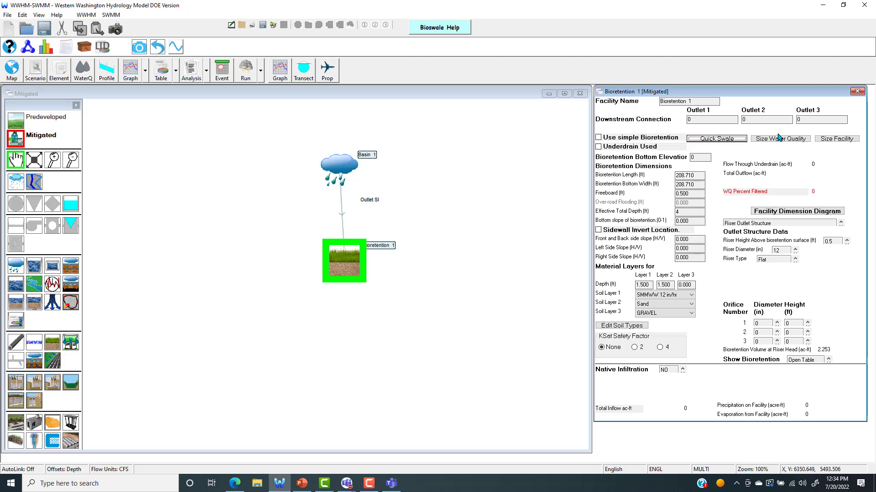
right_click(356, 268)
left_click(367, 294)
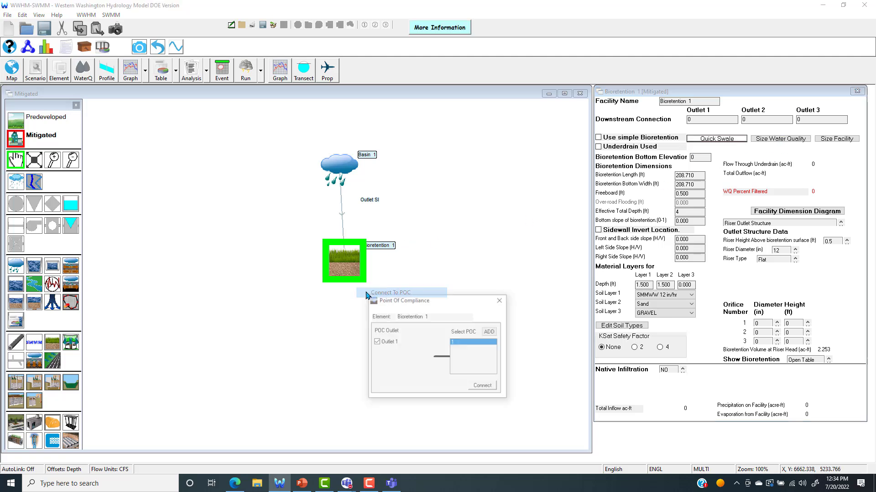
left_click(487, 386)
left_click(242, 72)
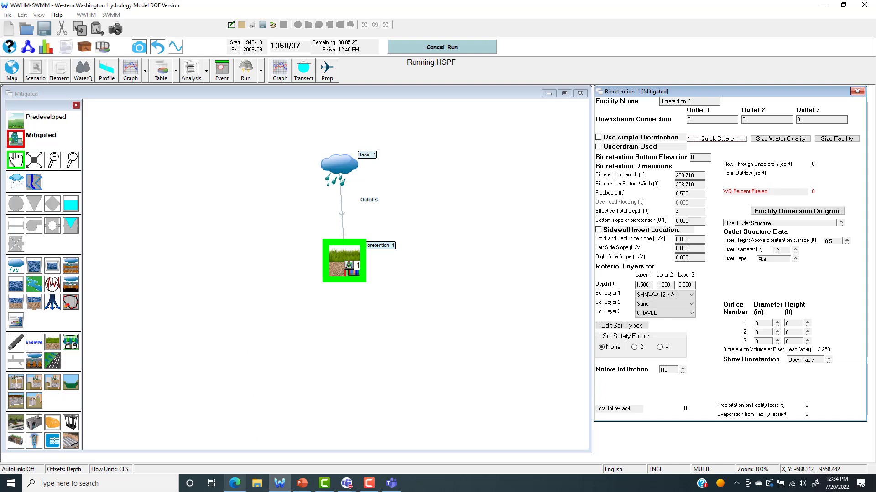
Copy the WWHM-SWMM page's address from the Edge browser and send the link in the WWHM-SWMM Workshop Teams meeting chat
mouse_move(235, 482)
left_click(237, 436)
left_click(232, 23)
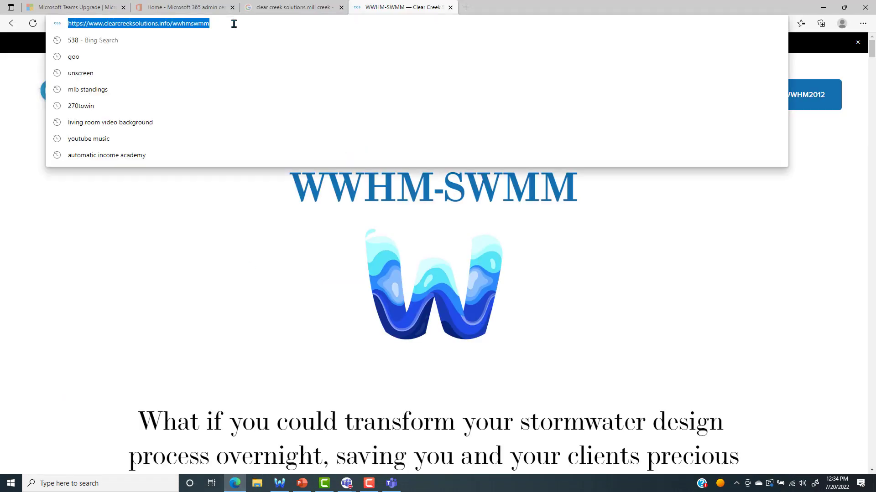
left_click(857, 405)
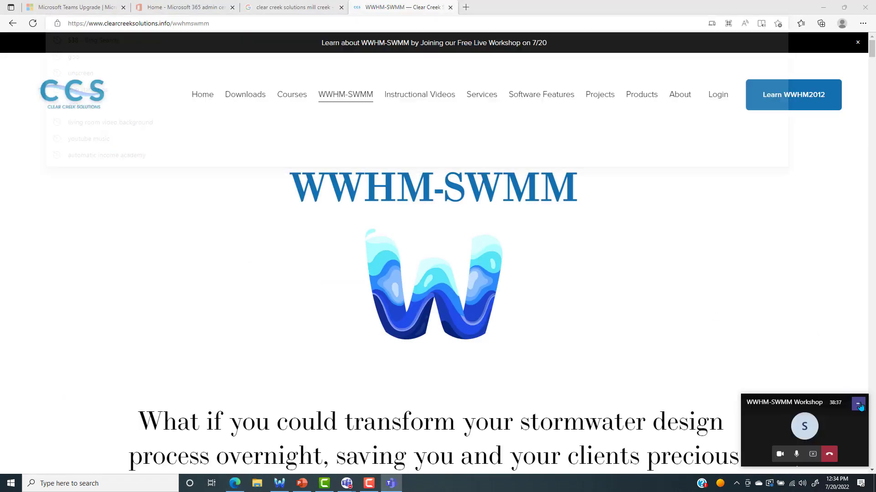
left_click(387, 484)
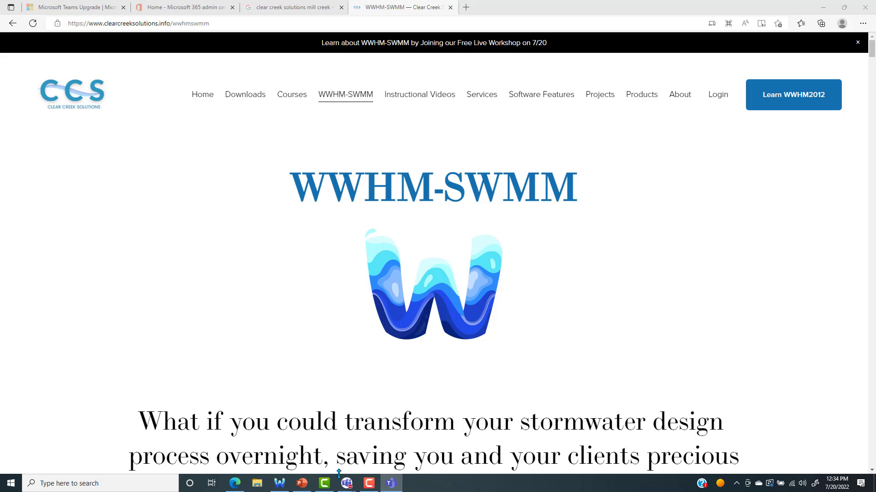
left_click(396, 429)
left_click(680, 365)
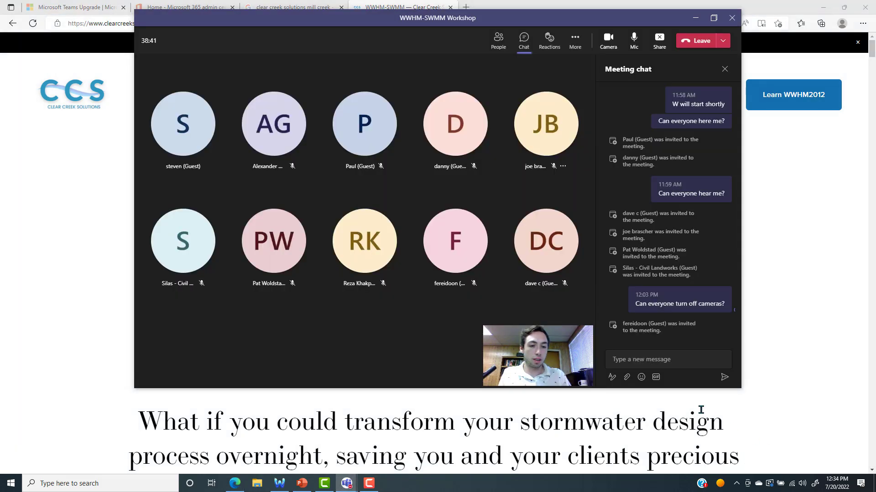
type("WWHM-SWMM — Clear Creek Solutions")
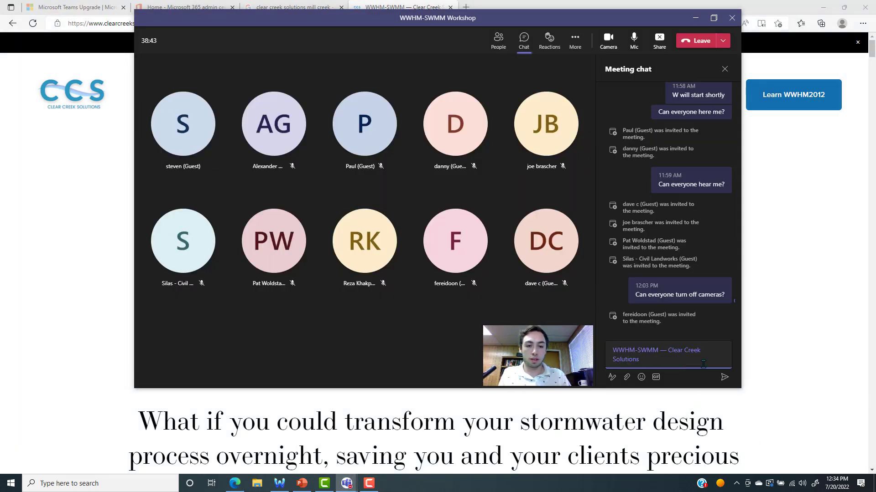
left_click(724, 377)
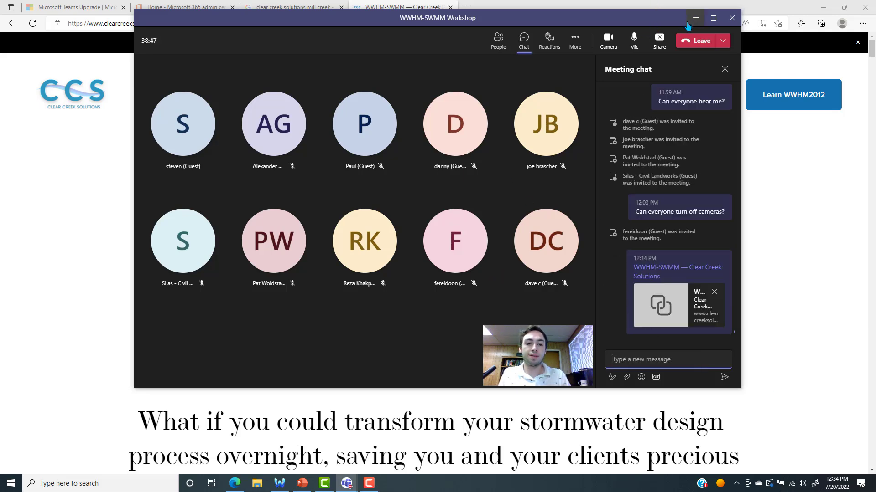
left_click(692, 18)
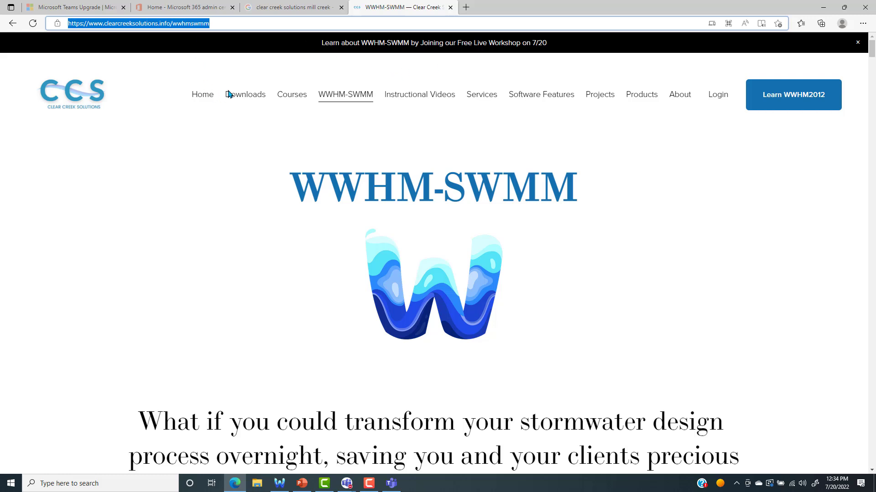
Browse the Bioretention Masterclass course page on the Clear Creek Solutions website and return to WWHM-SWMM
mouse_move(292, 96)
left_click(289, 167)
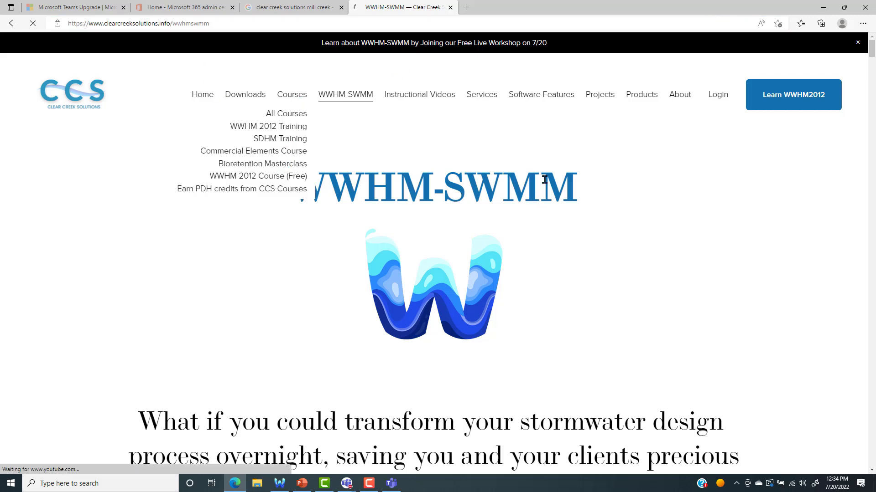
scroll(488, 215, "down", 10)
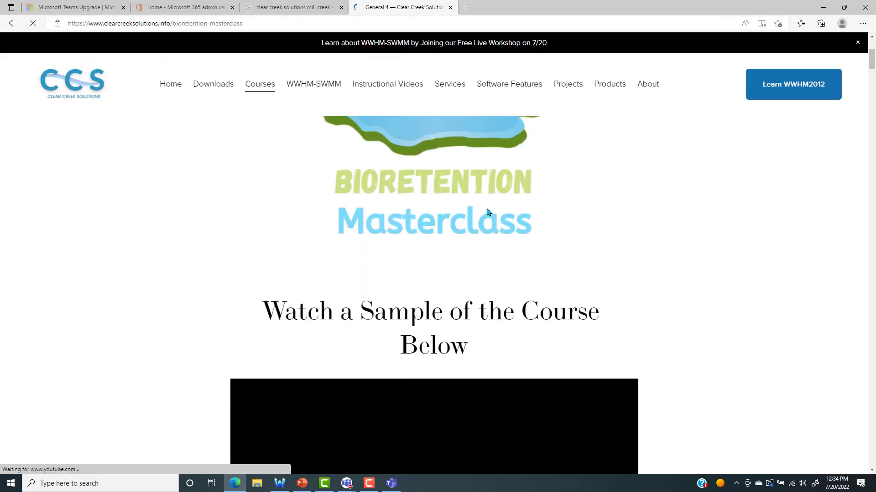
scroll(488, 213, "up", 8)
scroll(488, 214, "down", 18)
scroll(488, 213, "down", 6)
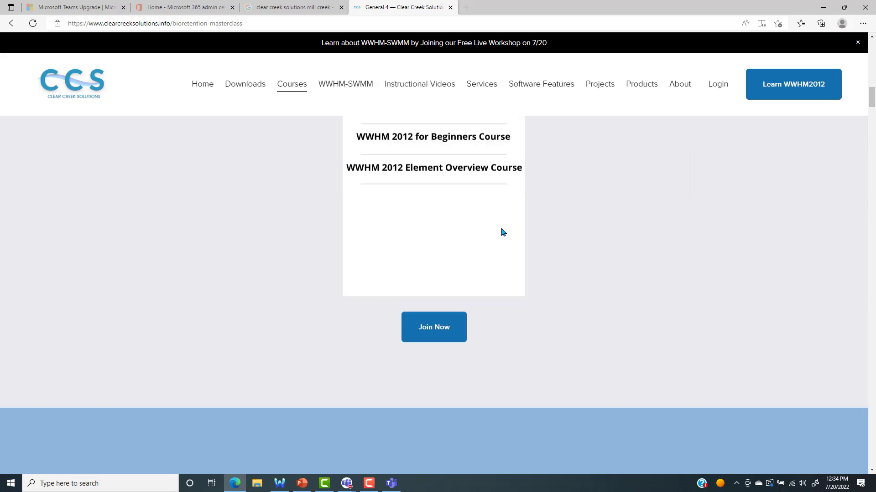
left_click(823, 7)
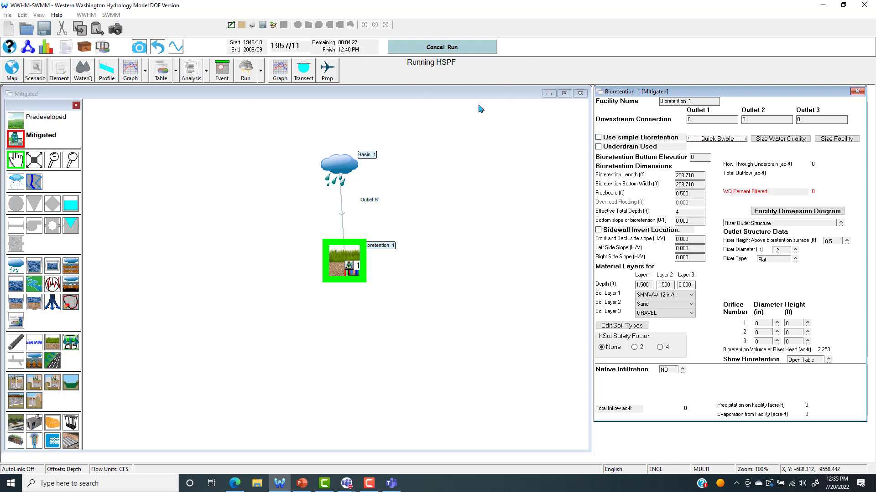
Cancel the running mitigated simulation and enable Use simple Bioretention for the bioretention element
left_click(450, 48)
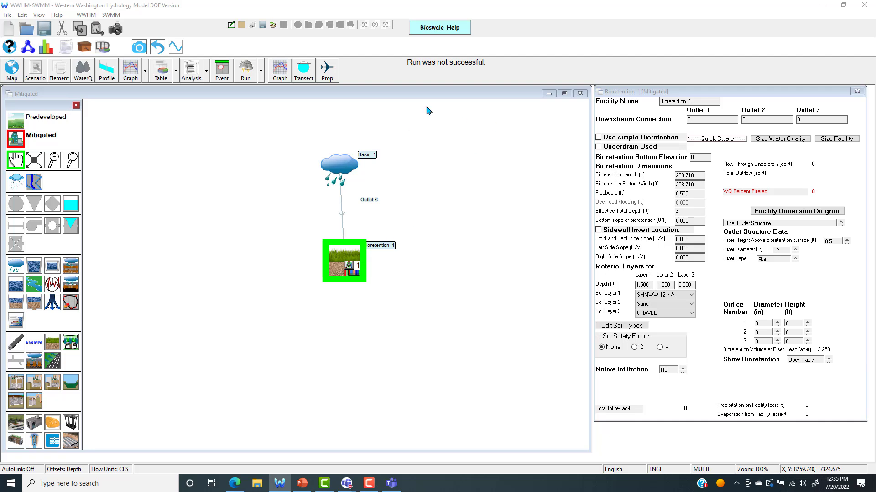
left_click(391, 113)
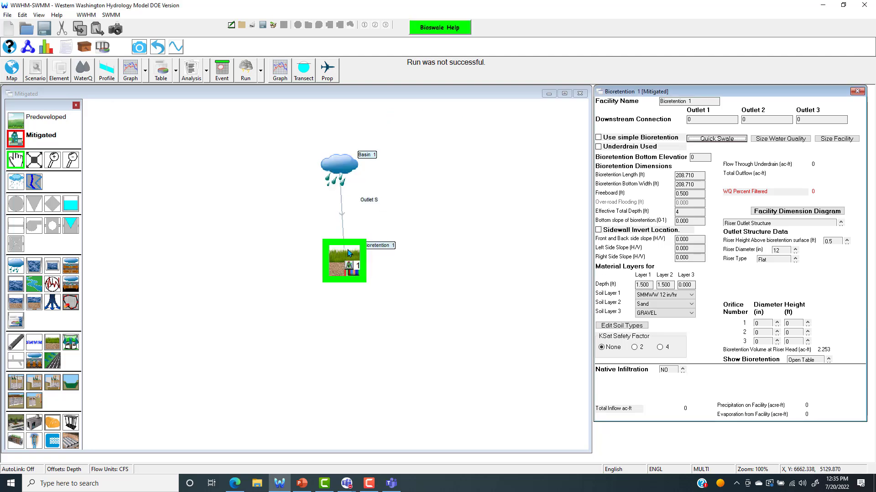
left_click_drag(349, 254, 337, 260)
left_click(598, 137)
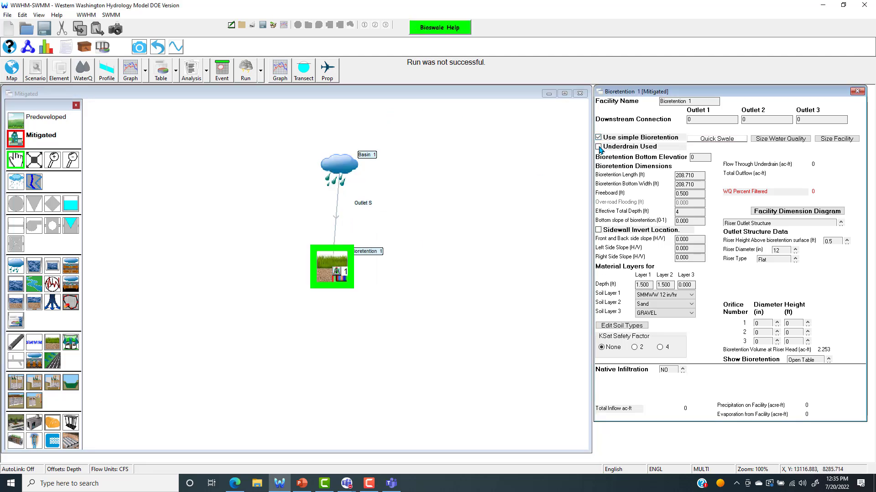
Enable Underdrain Used for the bioretention element and shift Basin 1 slightly on the Mitigated schematic
left_click(599, 147)
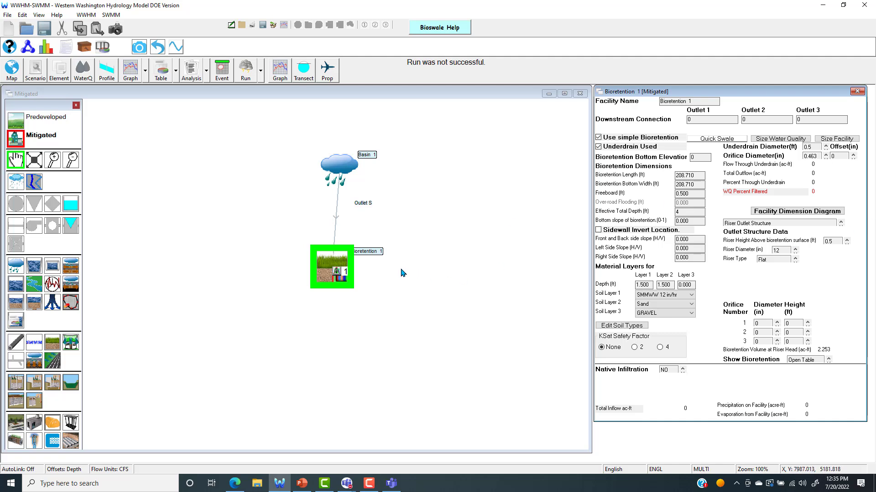
left_click(339, 170)
mouse_move(338, 170)
left_mouse_down()
mouse_move(289, 98)
mouse_move(321, 167)
left_mouse_up()
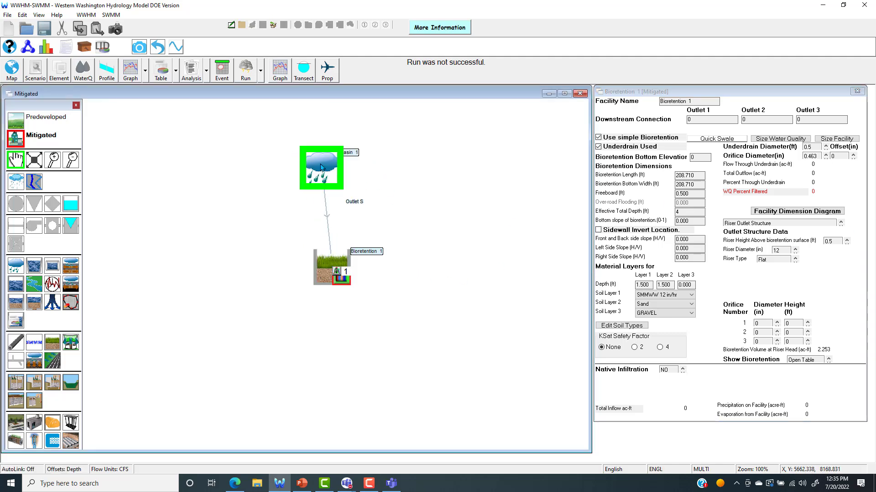
Add seven more basin elements beside Basin 1 in the Mitigated schematic and spread Basins 2 and 3 apart
left_click(17, 266)
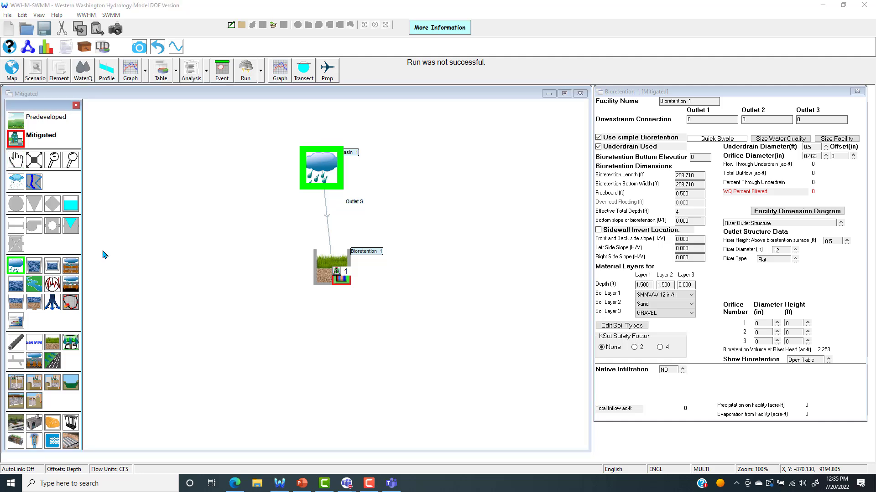
left_click(159, 172, "shift")
left_click(188, 168, "shift")
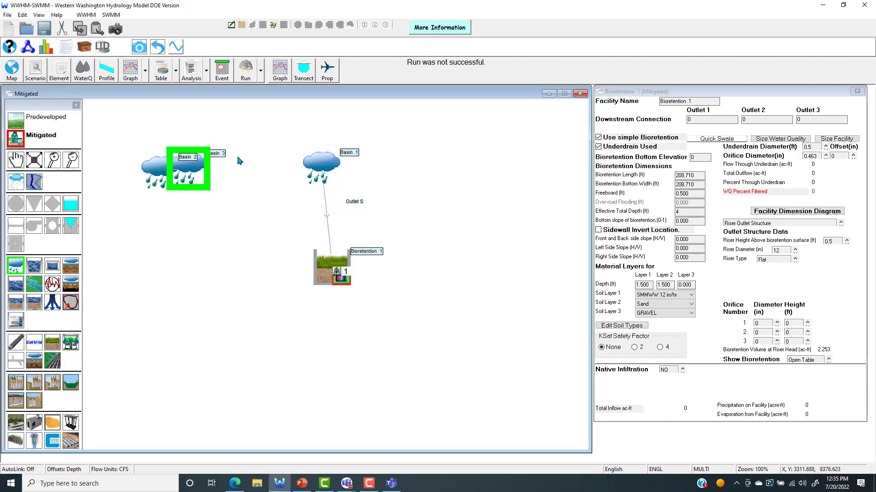
left_click(238, 159, "shift")
left_click(233, 219, "shift")
left_click(243, 274, "shift")
left_click(241, 298, "shift")
left_click(172, 286, "shift")
left_click(176, 159, "shift")
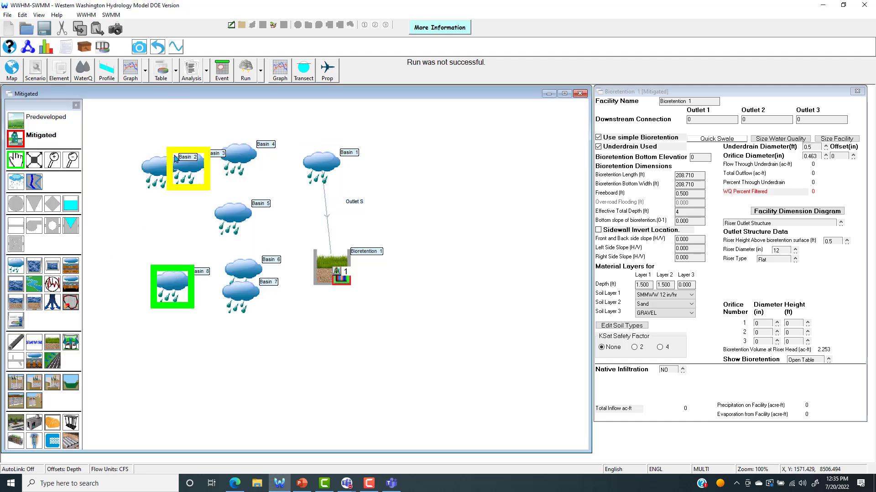
left_click_drag(196, 164, 206, 207)
left_click_drag(161, 173, 154, 186)
left_click(228, 165)
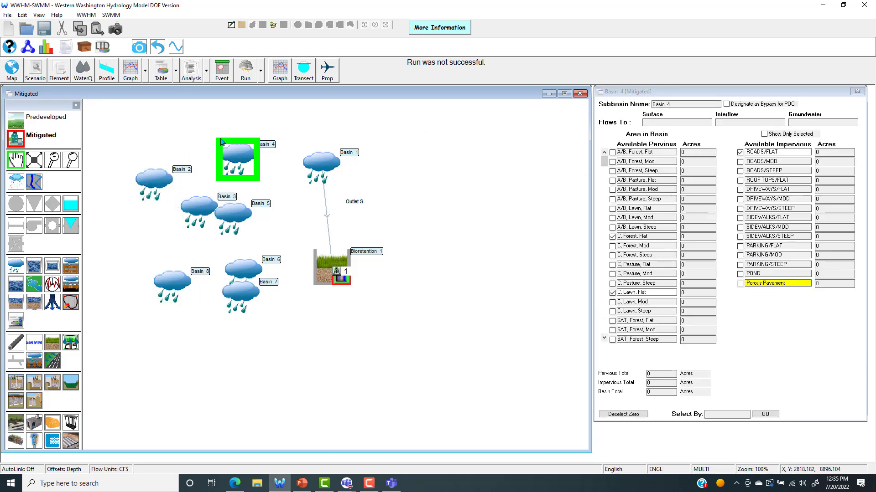
Use Map Query to locate several of the Basin/Subcatchment elements by name, including Basins 2, 5 and 3, and close the query
right_click(147, 121)
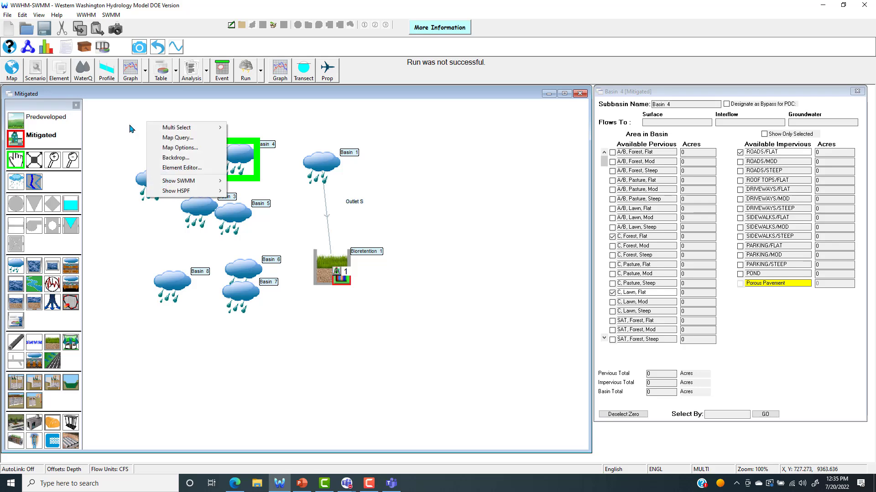
left_click(180, 139)
left_click(41, 164)
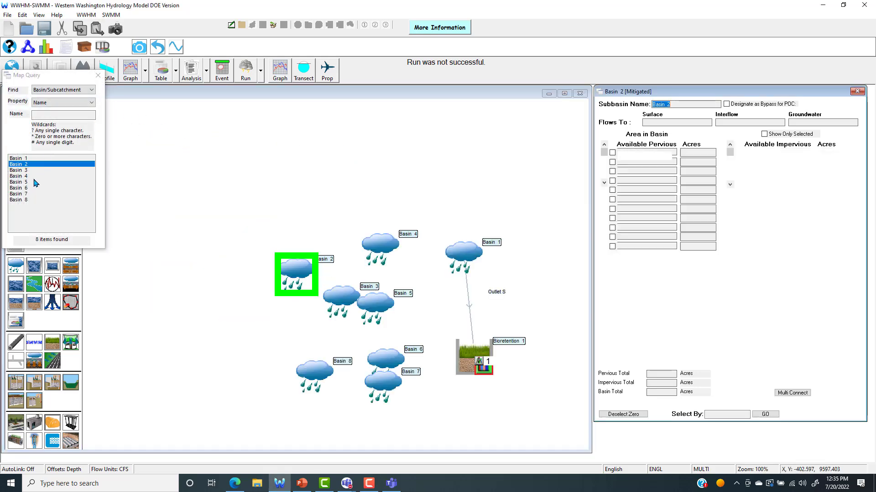
left_click(34, 183)
left_click(31, 195)
left_click(28, 201)
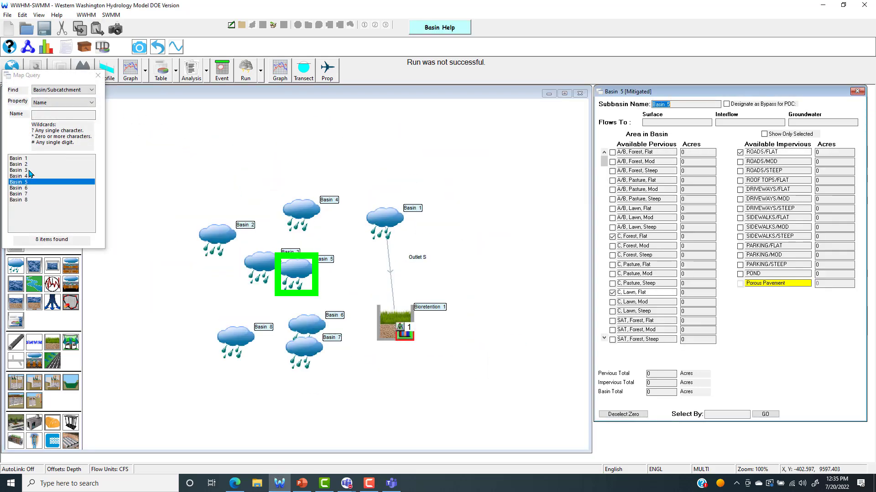
left_click(25, 170)
left_click(98, 75)
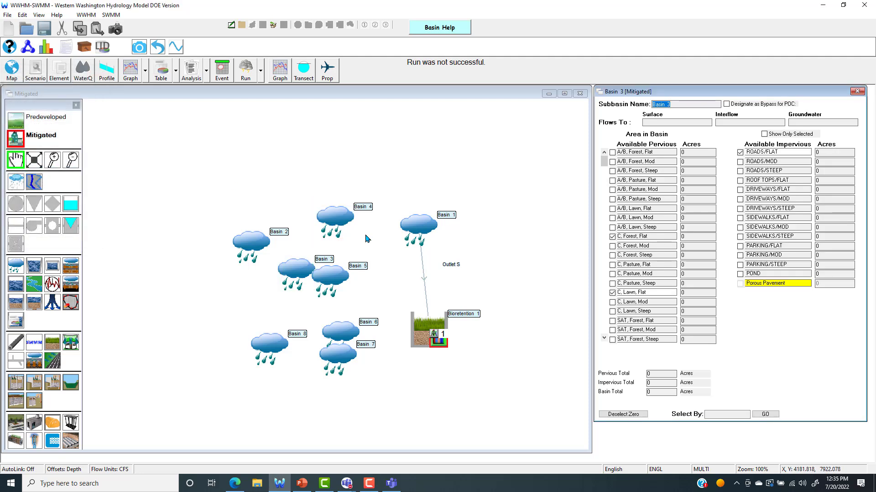
Delete the Bioretention 1 element from the Mitigated schematic
left_click(420, 325)
right_click(421, 321)
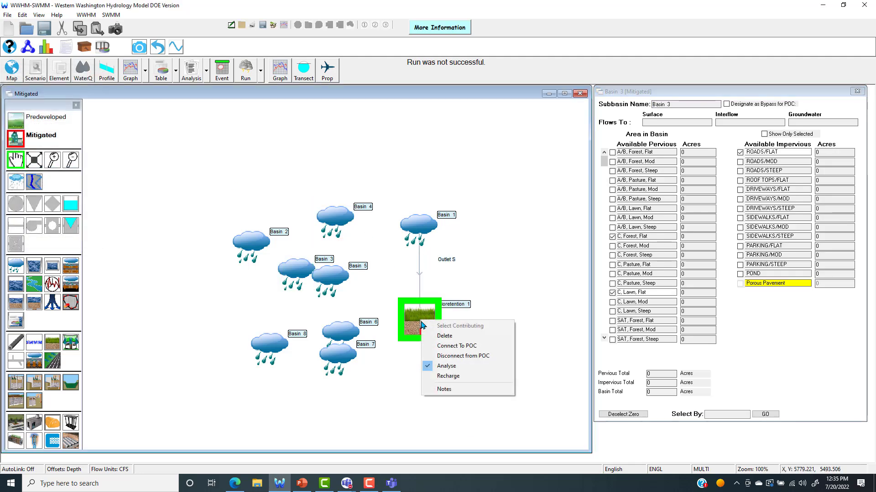
left_click(472, 336)
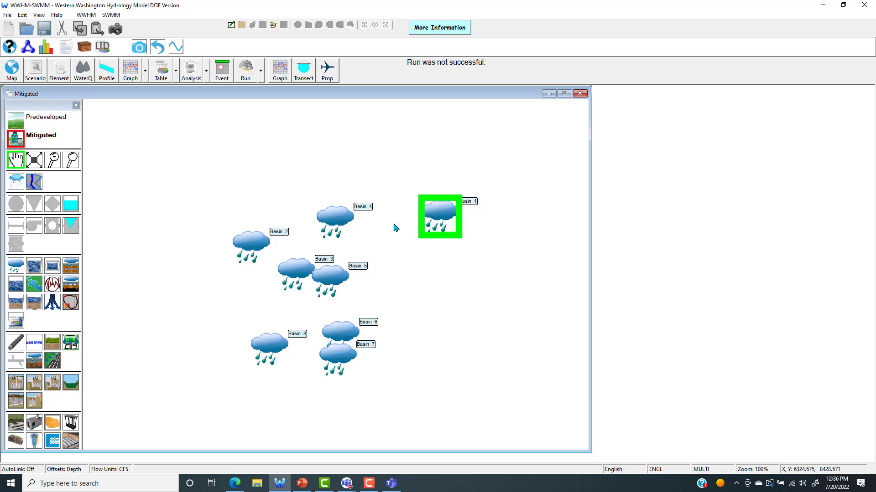
Place a vault below Basin 1 and connect the basin's surface flow and interflow to it
left_click(21, 281)
left_click(446, 301)
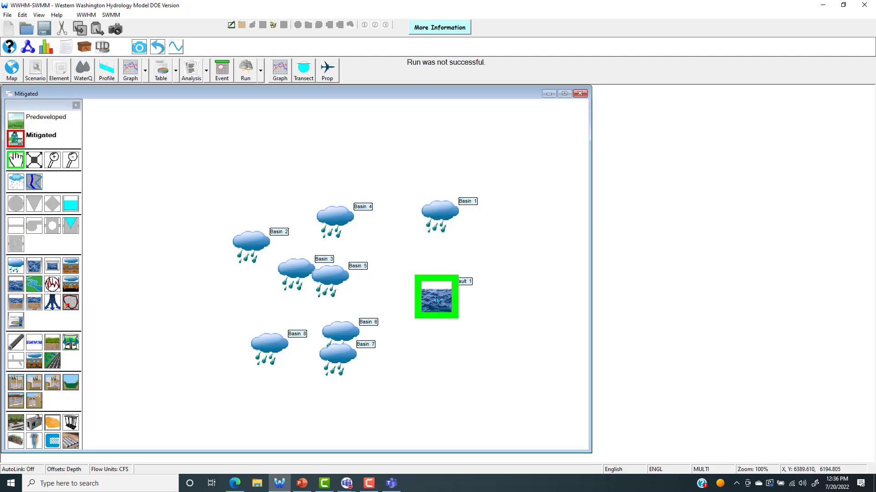
left_click_drag(444, 227, 468, 306)
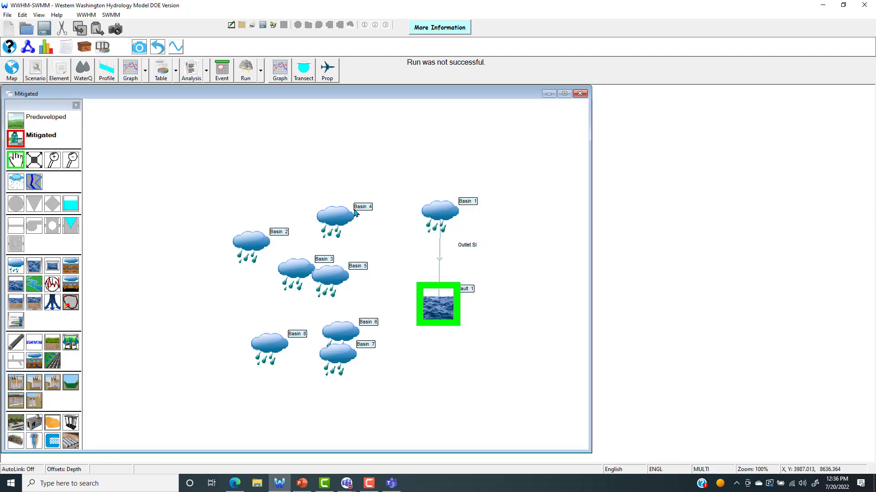
Delete the seven unconnected basins, Basin 2 through Basin 8, from the Mitigated schematic
left_click(343, 220)
key("Delete")
left_click(317, 278)
key("Delete")
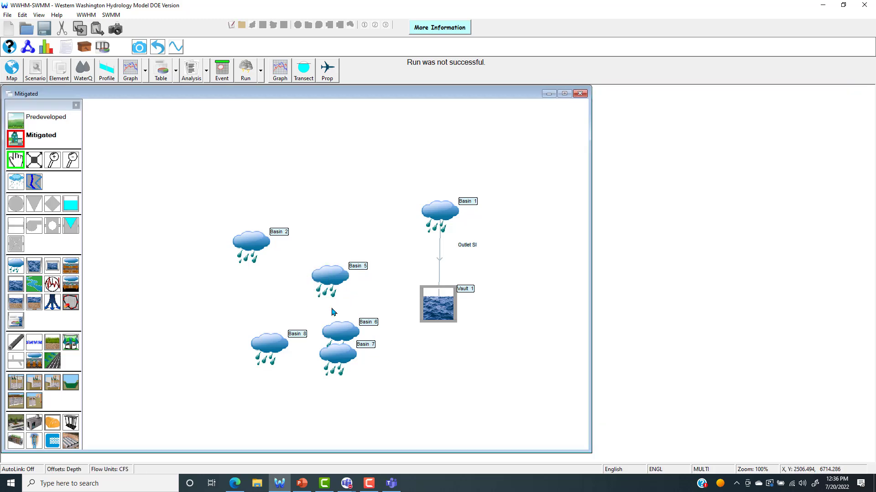
left_click(341, 355)
key("Delete")
left_click(269, 348)
key("Delete")
left_click(340, 340)
key("Delete")
left_click(251, 247)
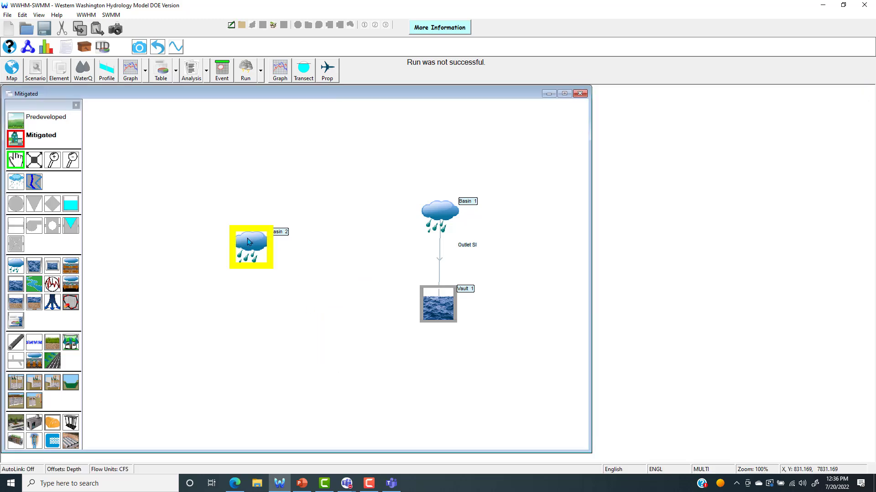
key("Delete")
Reposition Basin 1 and Vault 1 on the Mitigated schematic so the vault sits directly below the basin
left_click(439, 214)
left_click_drag(439, 214, 302, 128)
left_click_drag(434, 308, 294, 262)
left_click_drag(301, 125, 299, 143)
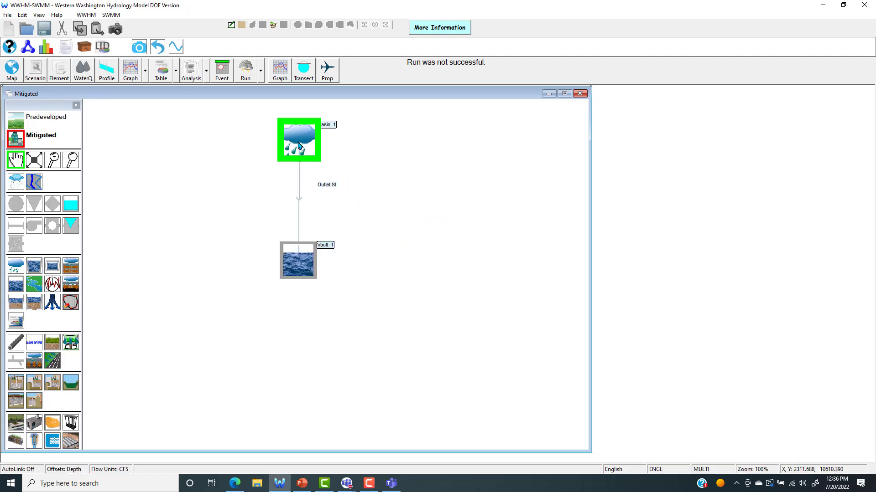
scroll(233, 189, "down", 1)
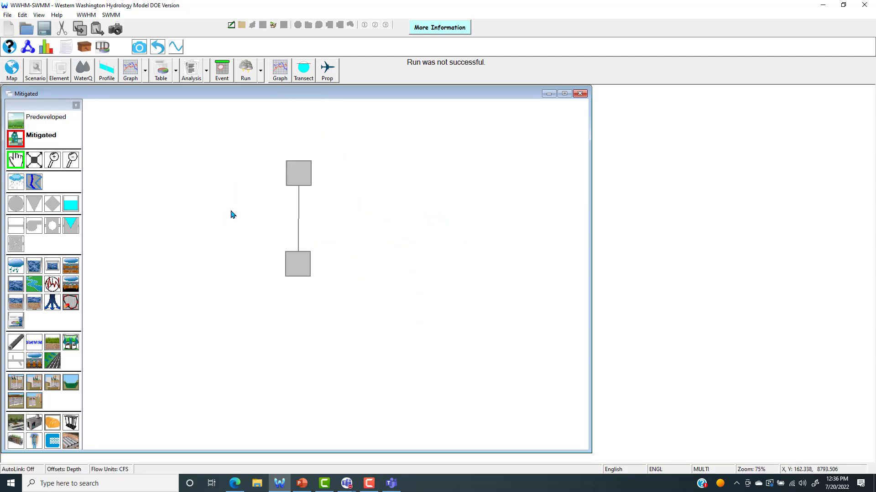
left_click_drag(311, 190, 338, 185)
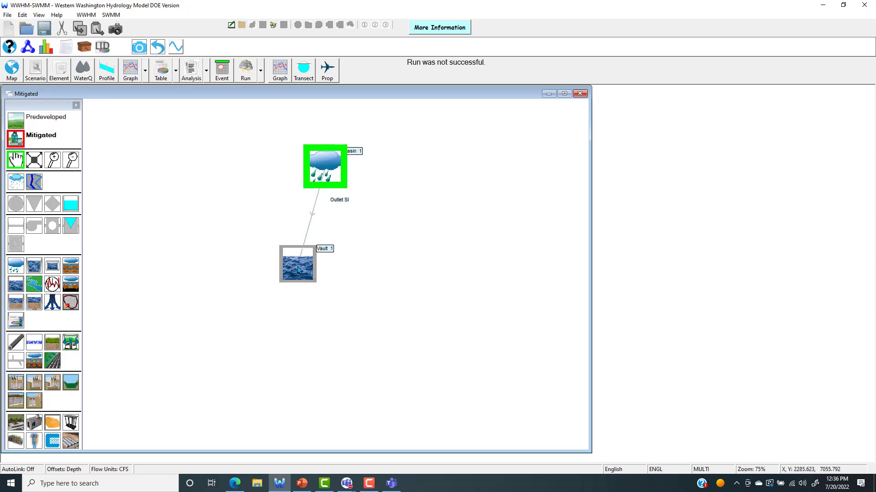
left_click_drag(299, 249, 321, 263)
Examine the land-use areas of Basin 1 in the Mitigated and Predeveloped scenarios and point out the Subcatchment element
left_click(325, 165)
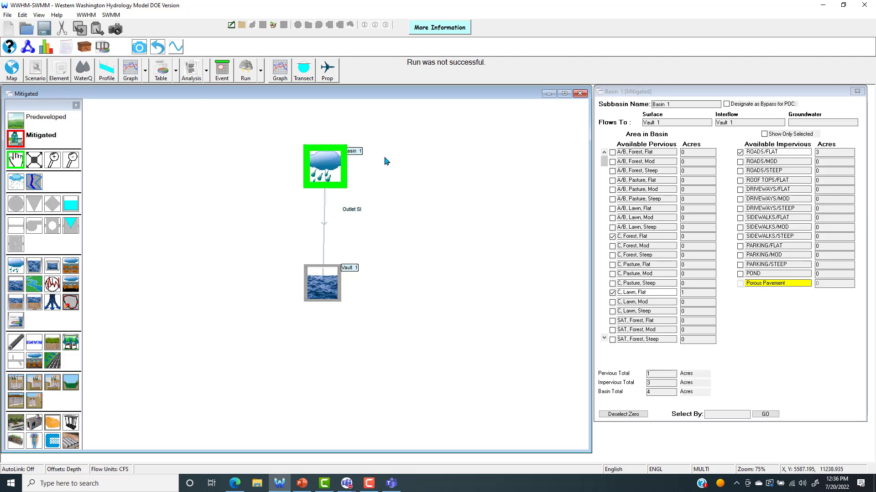
left_click(26, 114)
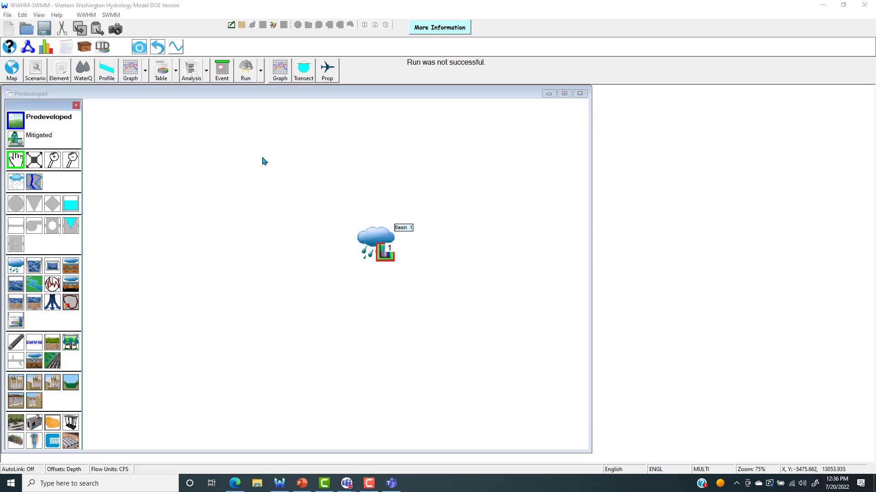
left_click(378, 244)
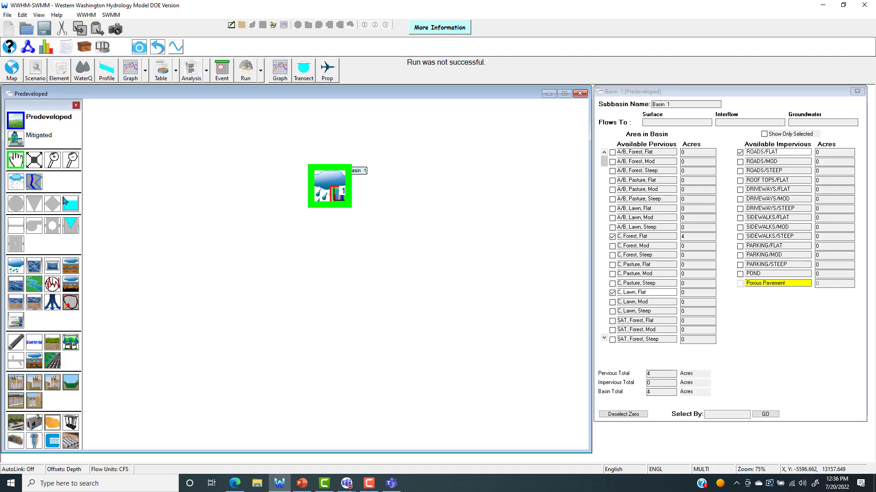
left_click(33, 182)
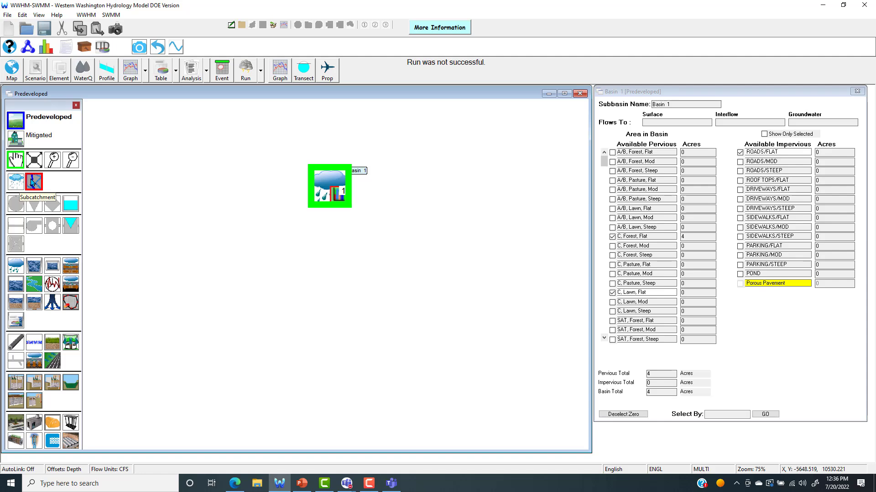
Clear both schematics by deleting Basin 1 from the Predeveloped scenario and Vault 1 and Basin 1 from the Mitigated scenario
right_click(330, 187)
left_click(383, 201)
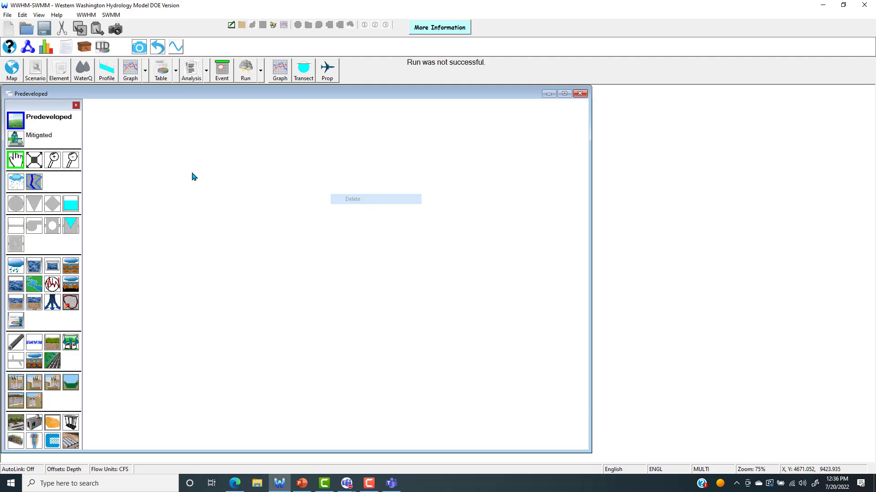
left_click(18, 139)
left_click(324, 283)
right_click(324, 284)
left_click(347, 300)
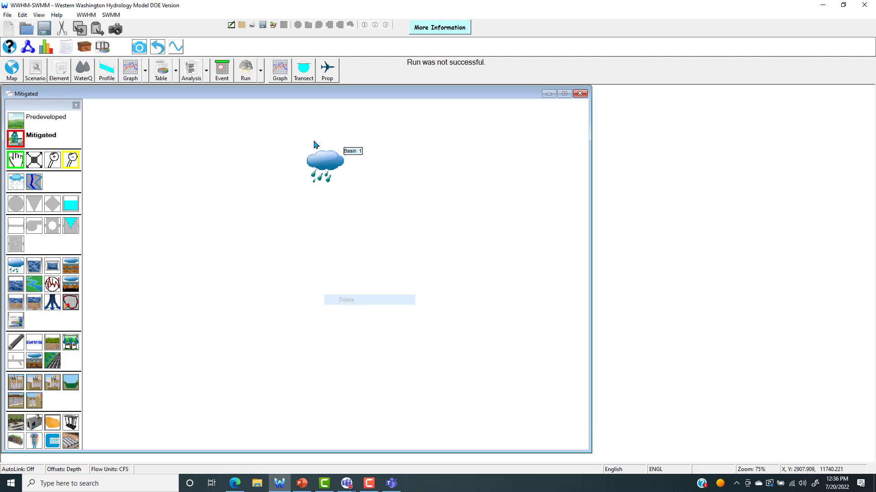
left_click(325, 165)
right_click(326, 169)
left_click(347, 183)
Draw a five-sided SWMM subcatchment in the Predeveloped scenario and reshape it by pulling out its upper and left edges
left_click(63, 129)
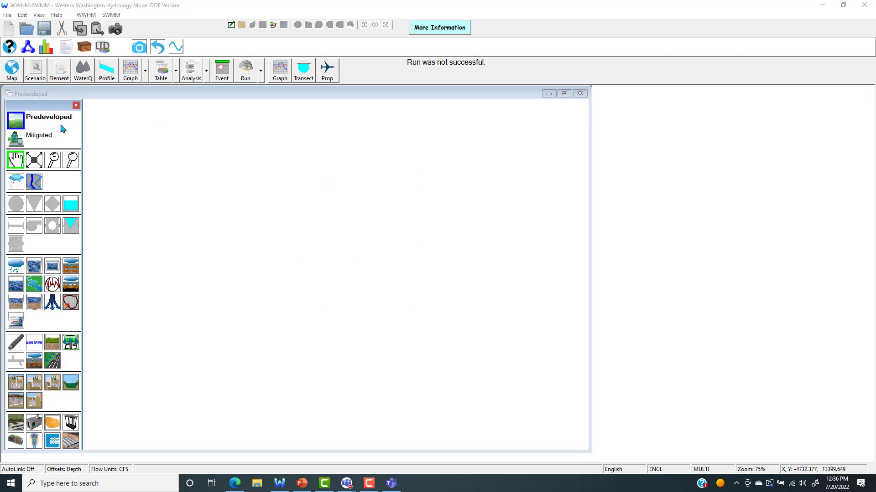
left_click(71, 226)
mouse_move(34, 182)
left_mouse_down()
mouse_move(250, 178)
mouse_move(268, 213)
mouse_move(261, 197)
mouse_move(344, 201)
mouse_move(345, 173)
left_mouse_up()
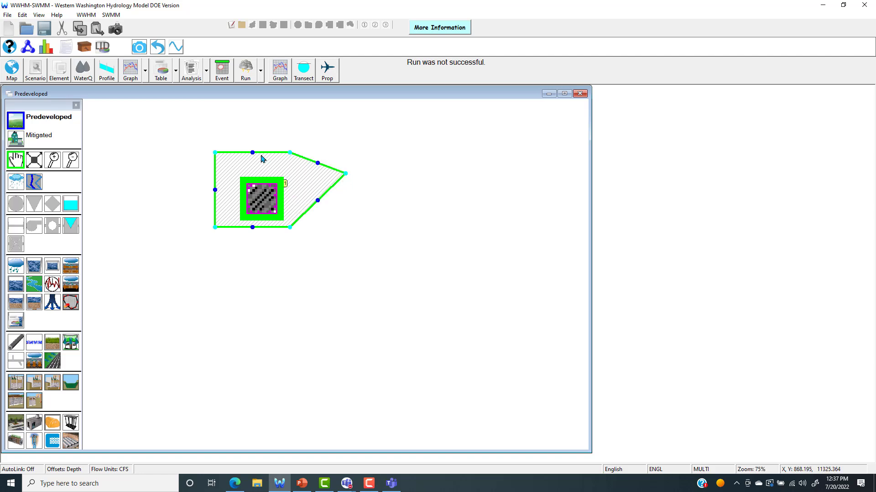
left_click(259, 199)
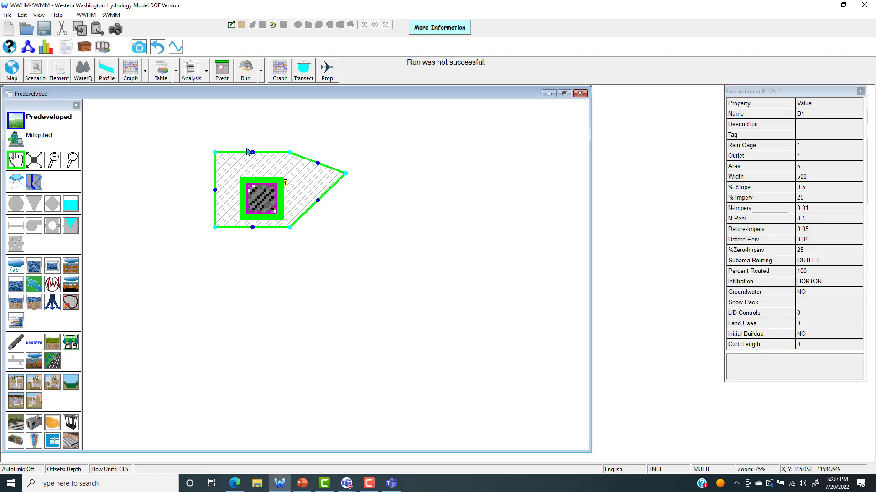
left_click_drag(252, 153, 240, 127)
left_click_drag(216, 190, 182, 208)
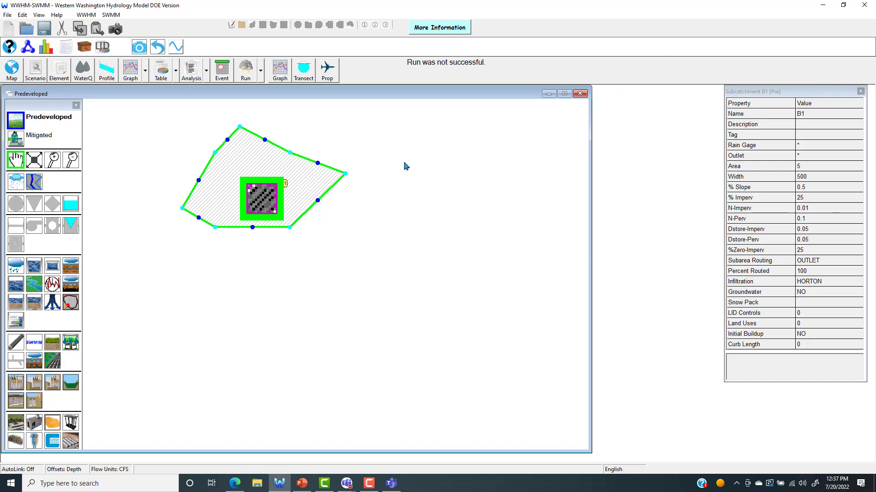
Add a rain gage beside the subcatchment in the Predeveloped schematic and move it up and to the right
left_click(16, 181)
left_click(407, 228)
left_click(410, 234)
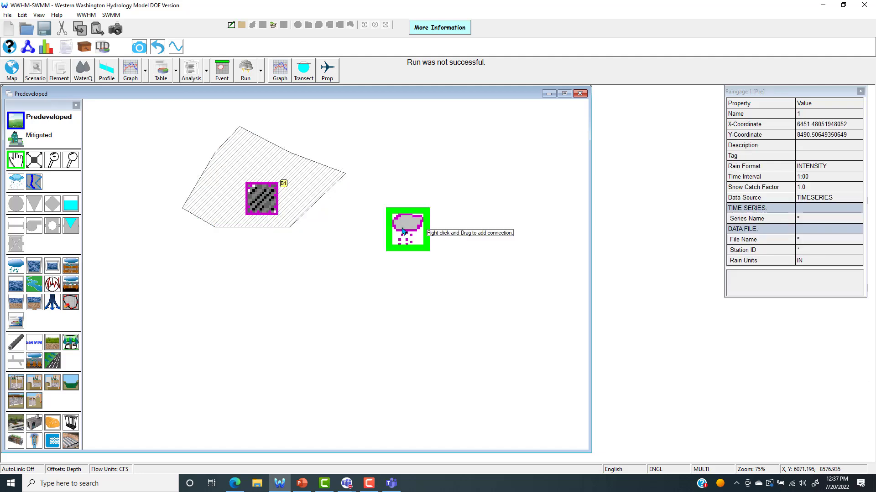
left_click_drag(409, 233, 440, 179)
left_click(260, 198)
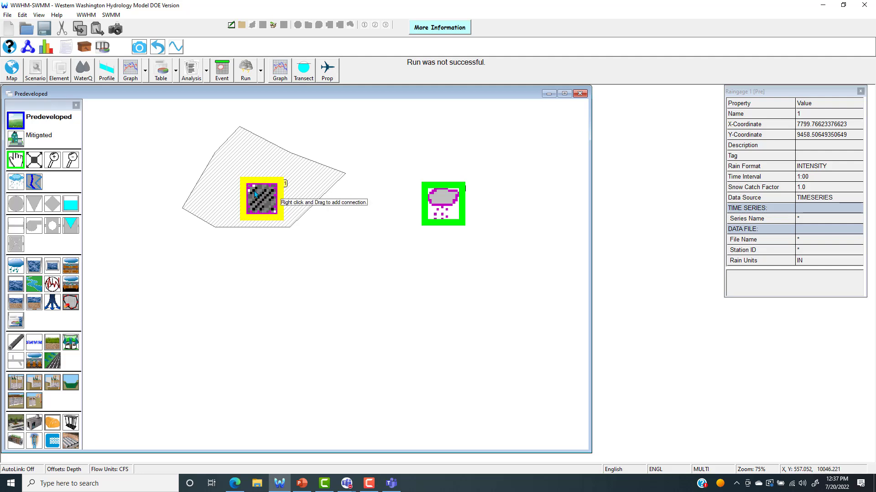
left_click(443, 200)
Open the SWMM GIS import and examine its Text File, Shape File, PCSWMM and LandXML options without importing anything
left_click(110, 15)
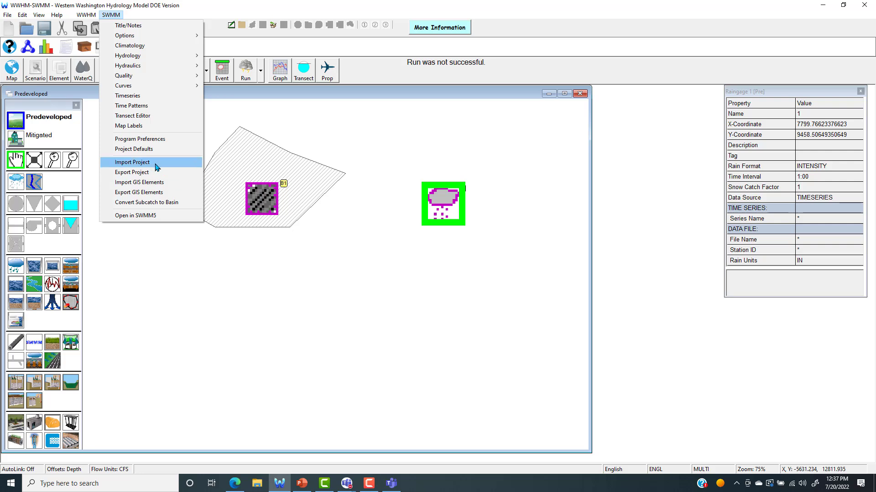
left_click(139, 182)
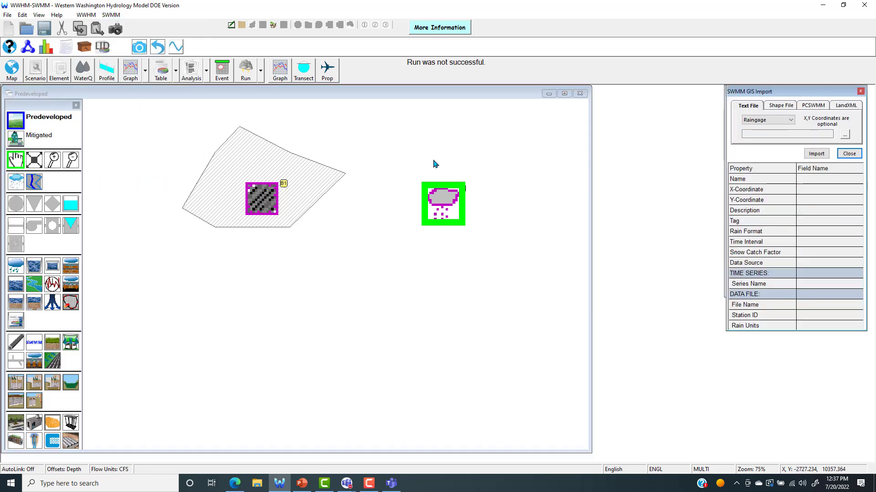
left_click_drag(808, 95, 612, 87)
left_click(860, 93)
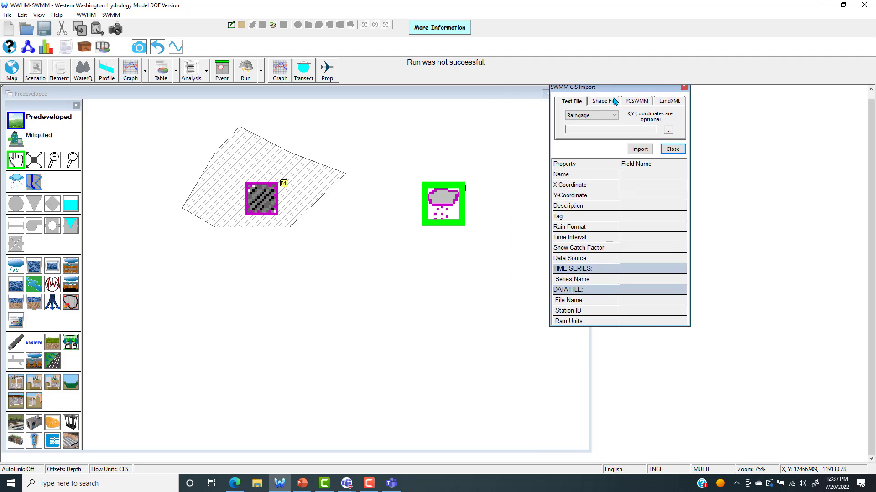
left_click(606, 102)
left_click(637, 102)
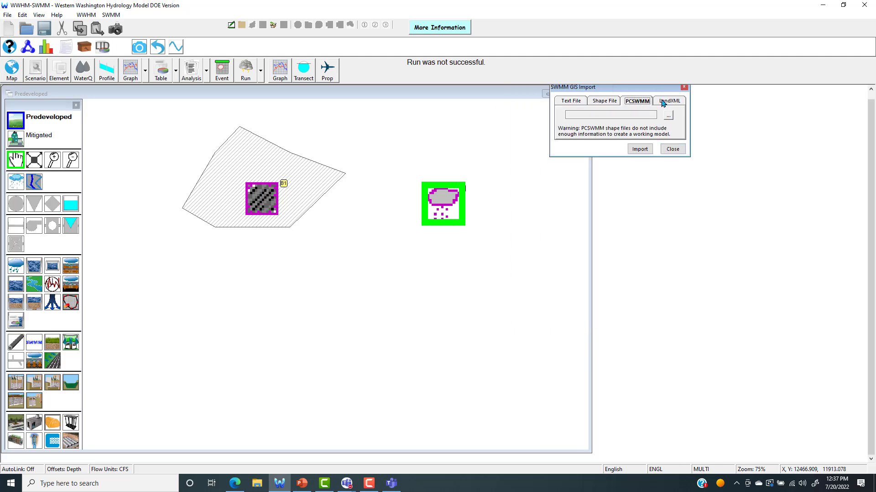
left_click(668, 102)
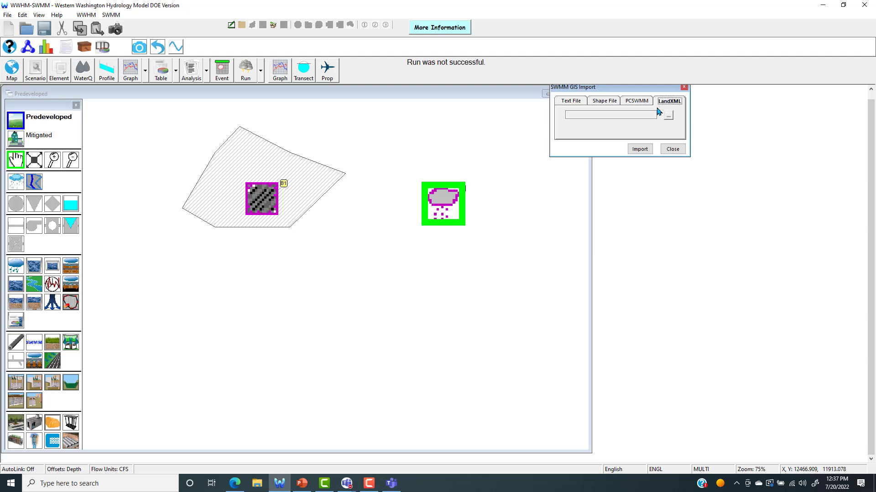
left_click(645, 102)
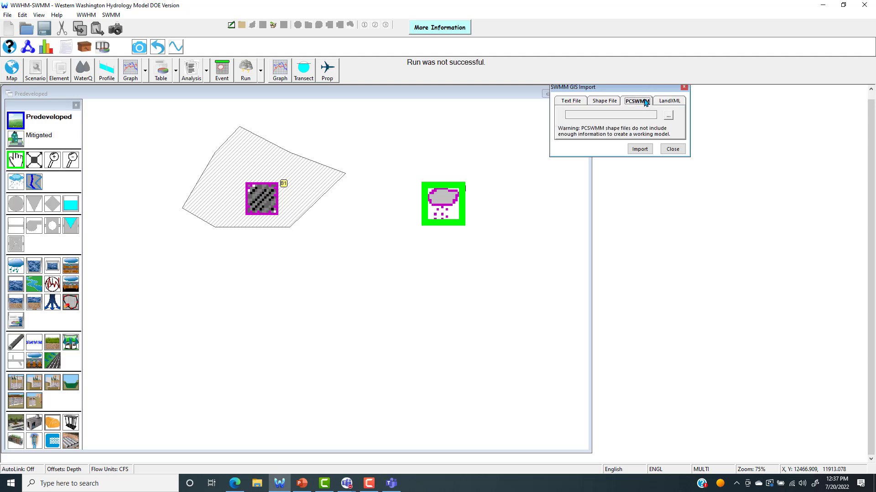
left_click(565, 102)
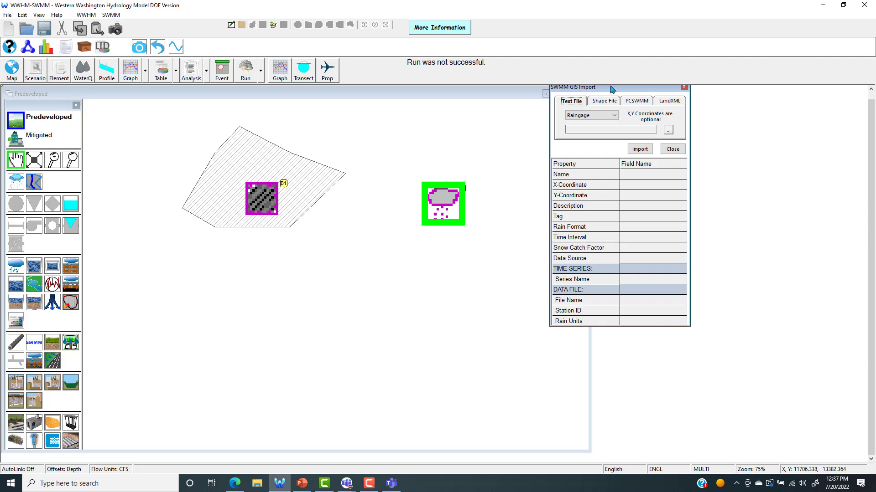
left_click_drag(611, 89, 575, 108)
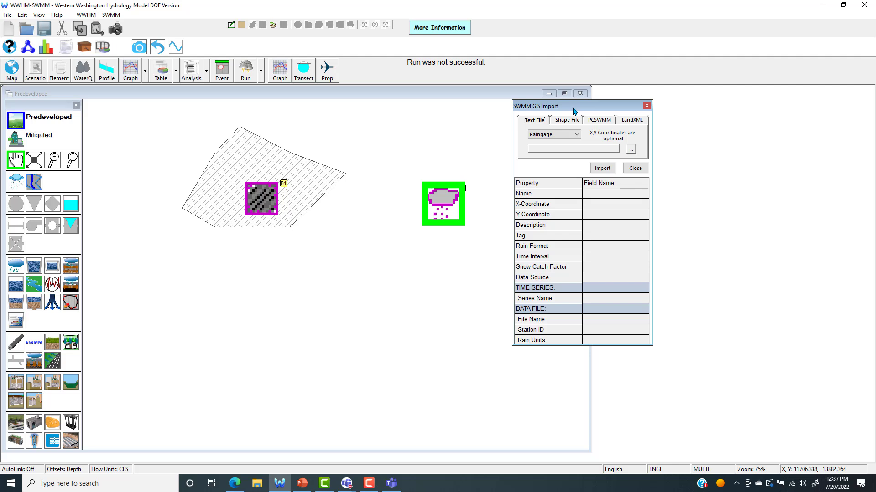
left_click(566, 120)
left_click(600, 120)
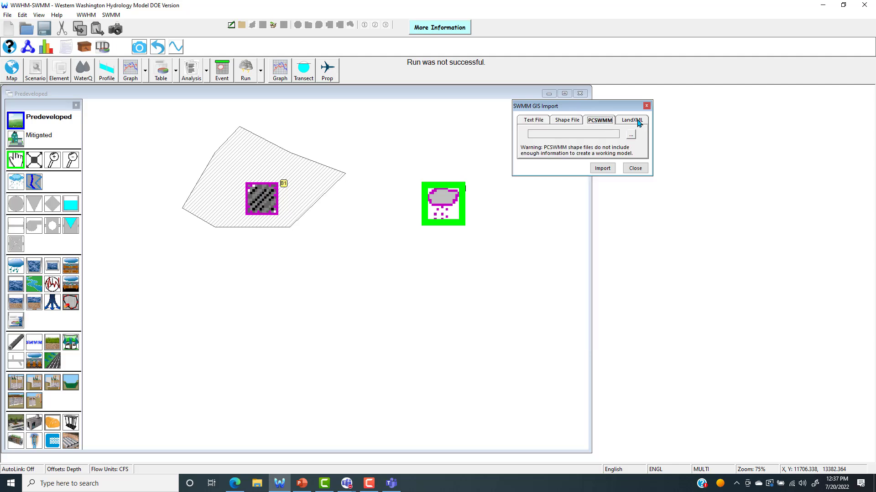
left_click(638, 123)
left_click(547, 123)
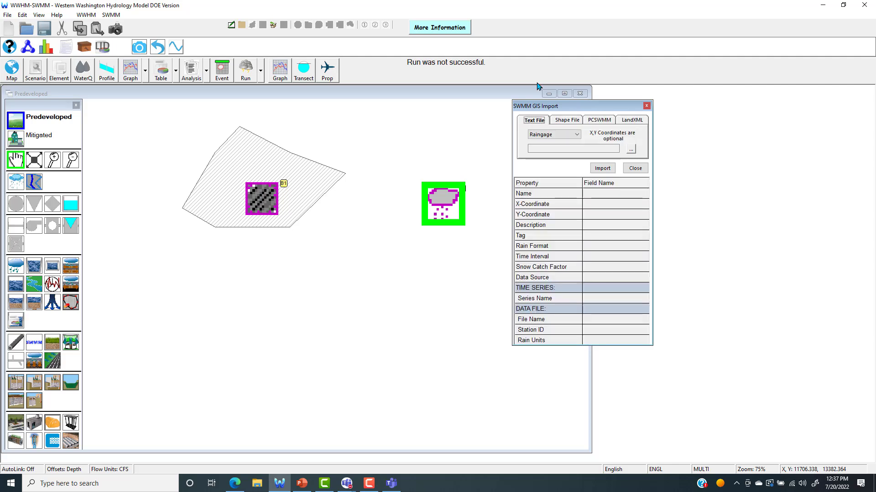
left_click(647, 106)
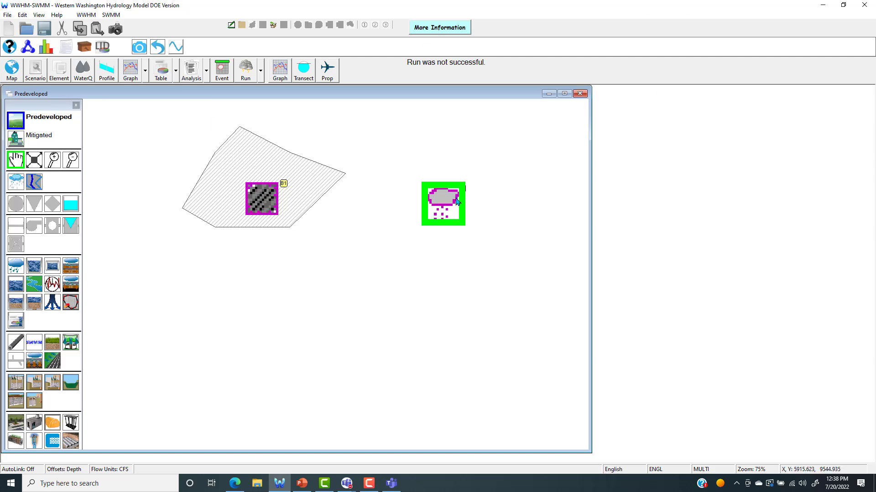
Move the rain gage closer to the subcatchment in the Predeveloped schematic and point out the Convert Subcatch to Basin command
left_click(407, 215)
left_click(102, 16)
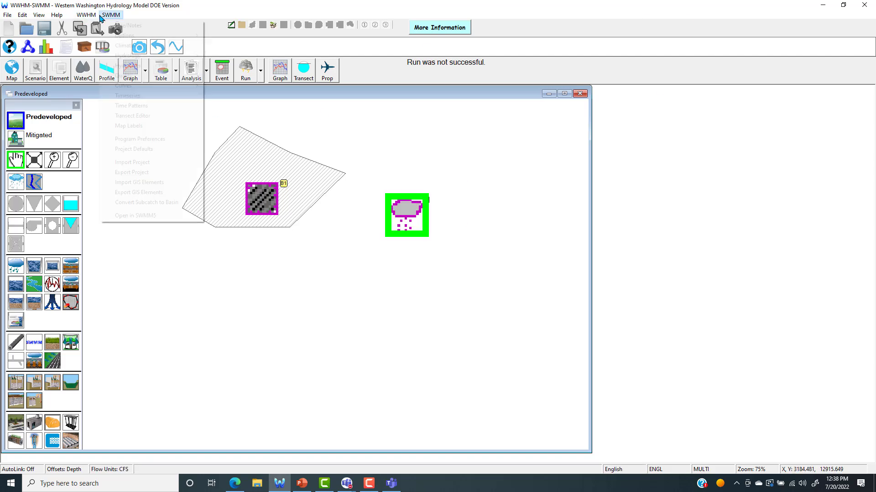
mouse_move(93, 17)
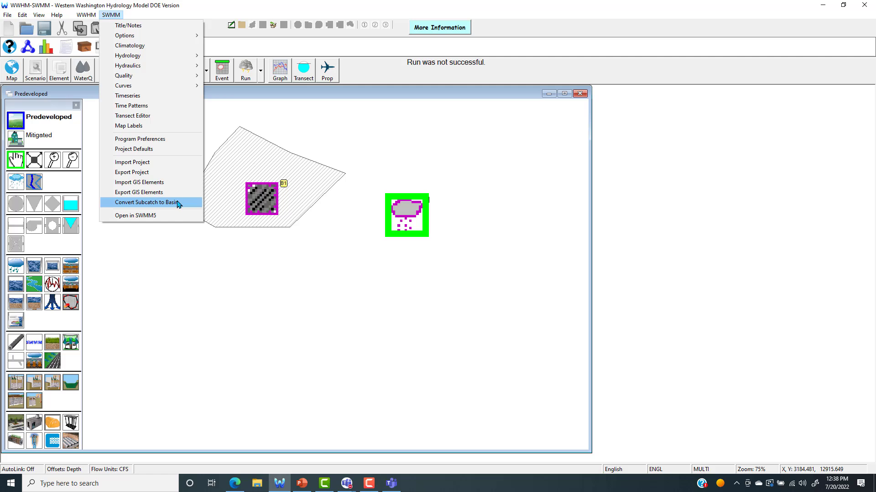
left_click(188, 358)
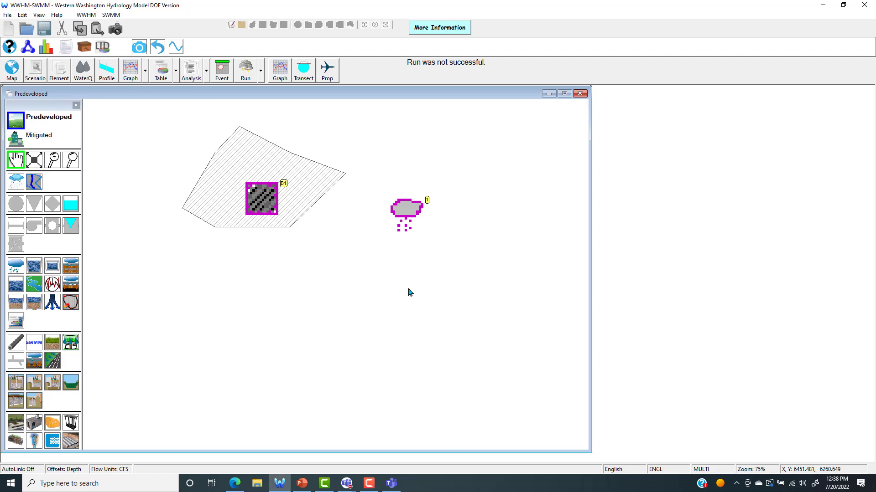
Display the rain gage's properties and shift the Predeveloped subcatchment to the right, closer to the rain gage
left_click(294, 211)
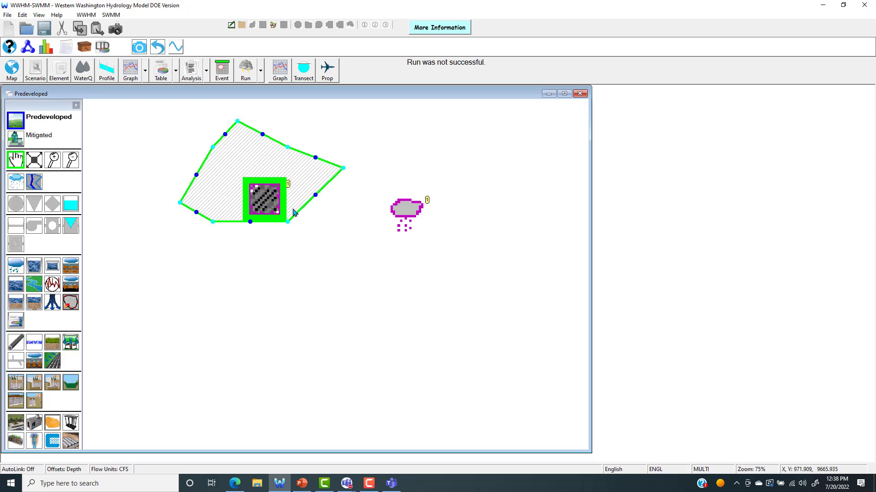
mouse_move(272, 195)
left_mouse_down()
mouse_move(257, 194)
mouse_move(269, 199)
left_mouse_up()
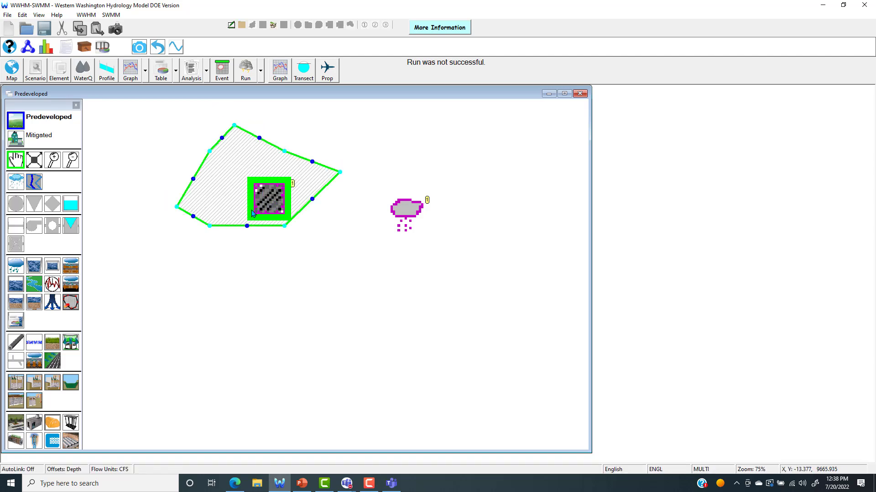
double_click(405, 209)
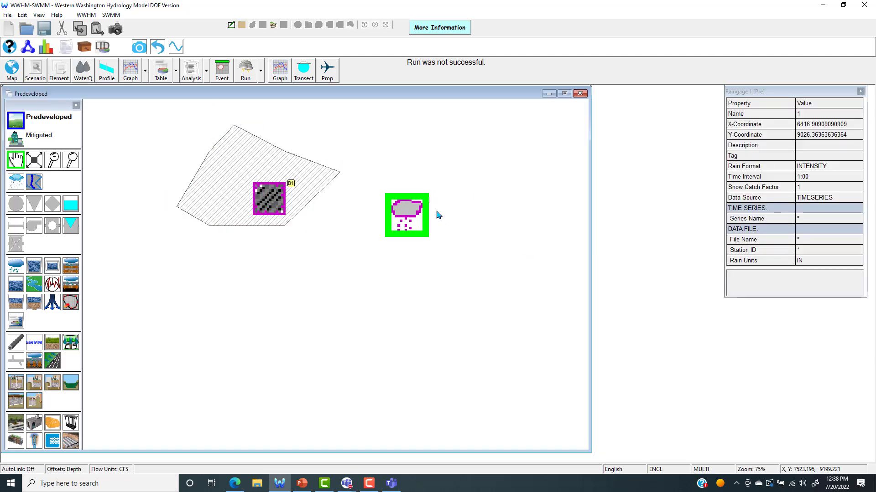
left_click_drag(286, 207, 325, 216)
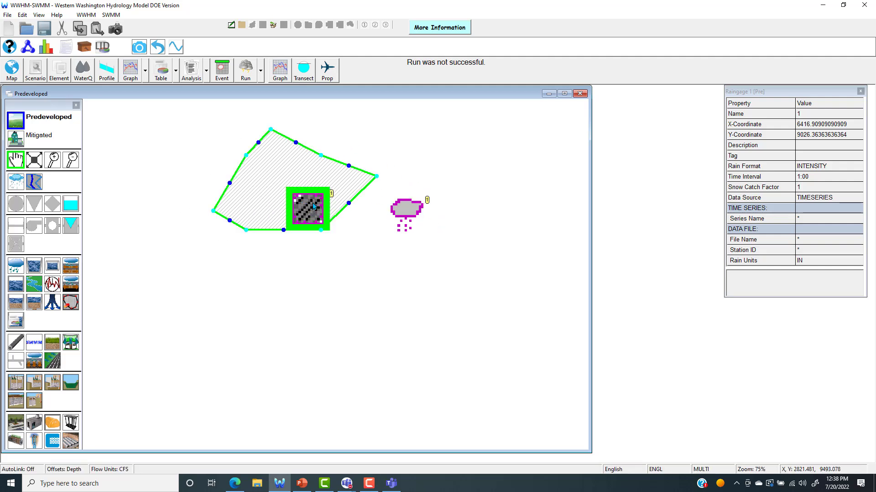
Add a square SWMM subcatchment to the Mitigated scenario and place four junctions below it
left_click(30, 141)
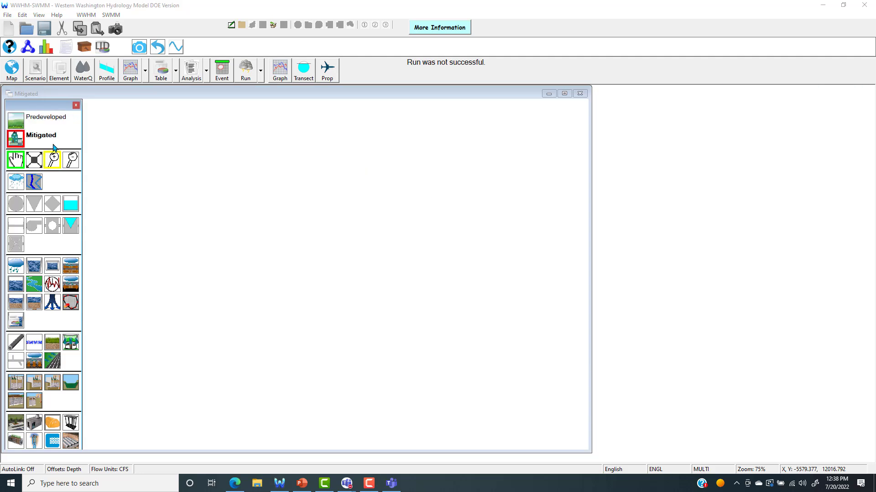
left_click_drag(34, 182, 305, 170)
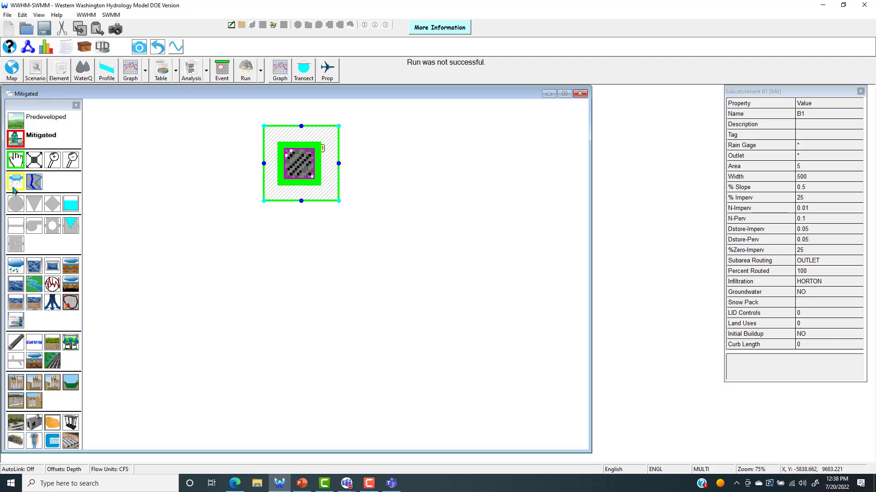
left_click(16, 203)
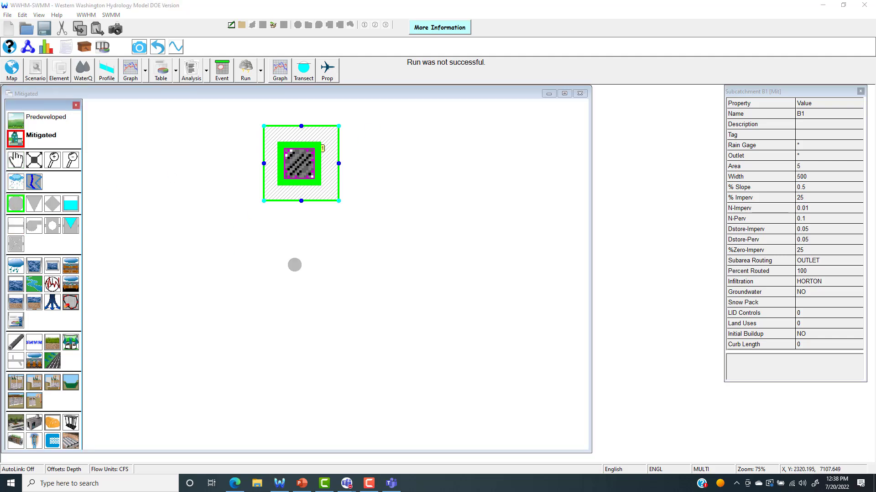
left_click(241, 259)
left_click(317, 268)
left_click(393, 250)
left_click(385, 306)
key("Escape")
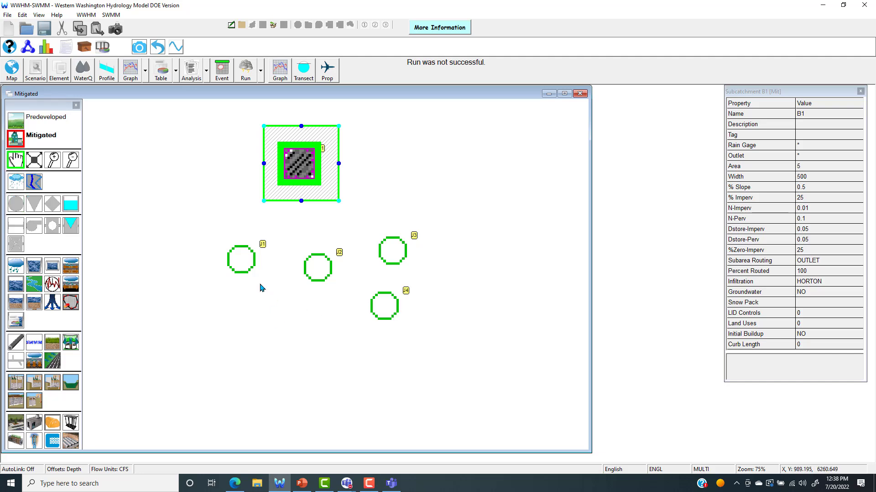
Arrange junctions J1 to J4 in a diagonal line running down and to the right below the subcatchment
left_click(246, 267)
left_click_drag(318, 269, 300, 290)
left_click_drag(239, 267, 223, 241)
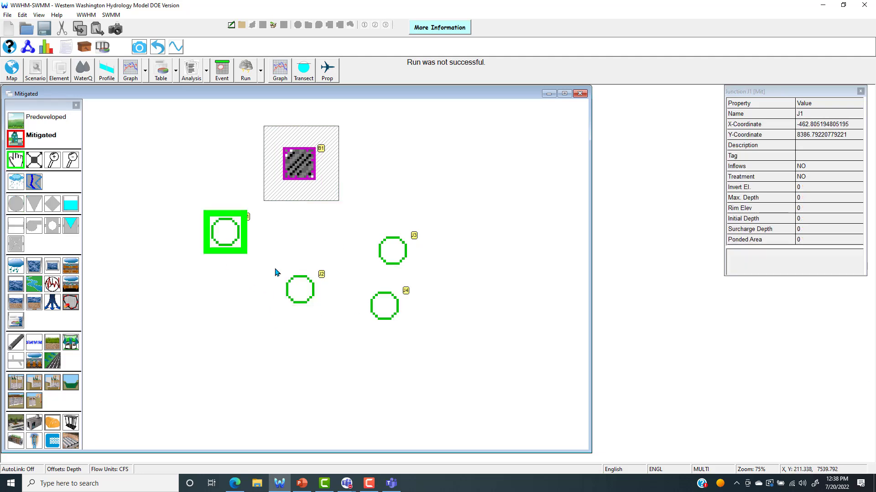
left_click_drag(299, 292, 255, 267)
left_click_drag(391, 253, 281, 317)
left_click_drag(387, 308, 313, 375)
Place an outfall below J4 and connect J1, J2, J3, J4 and the outfall in sequence with conduits
left_click(34, 204)
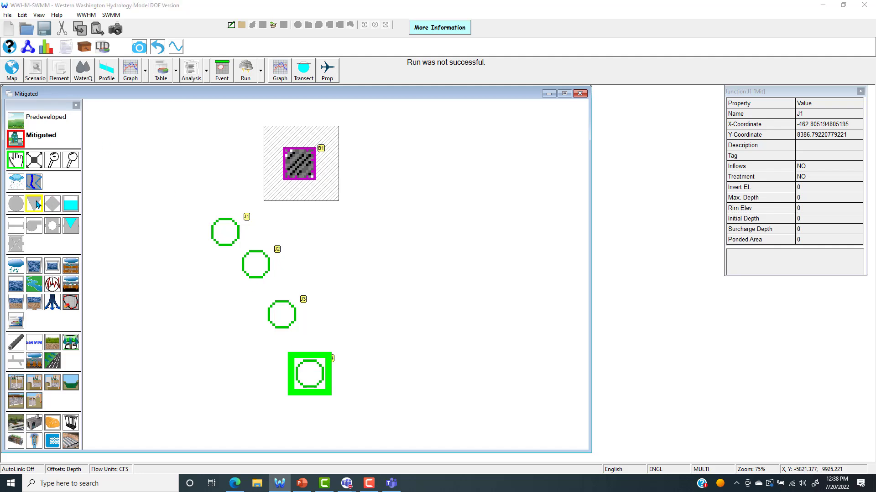
left_click(365, 411)
key("Escape")
left_click(226, 232)
right_click(264, 273)
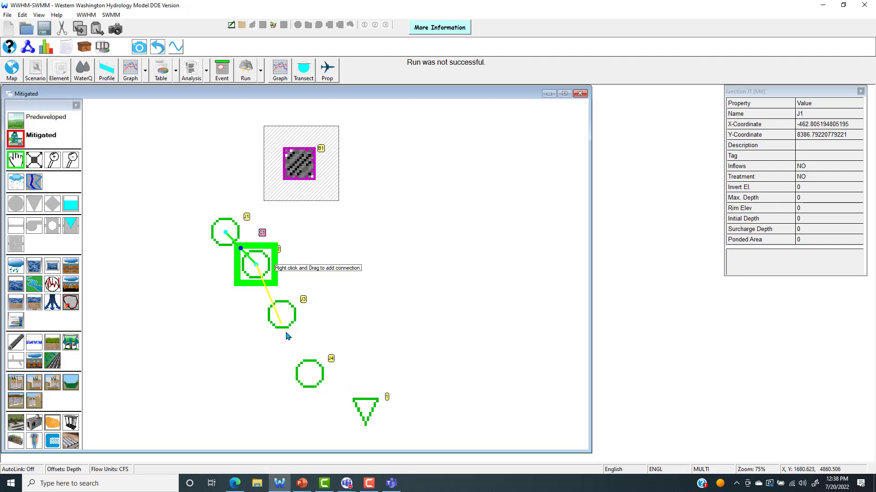
right_click(281, 314)
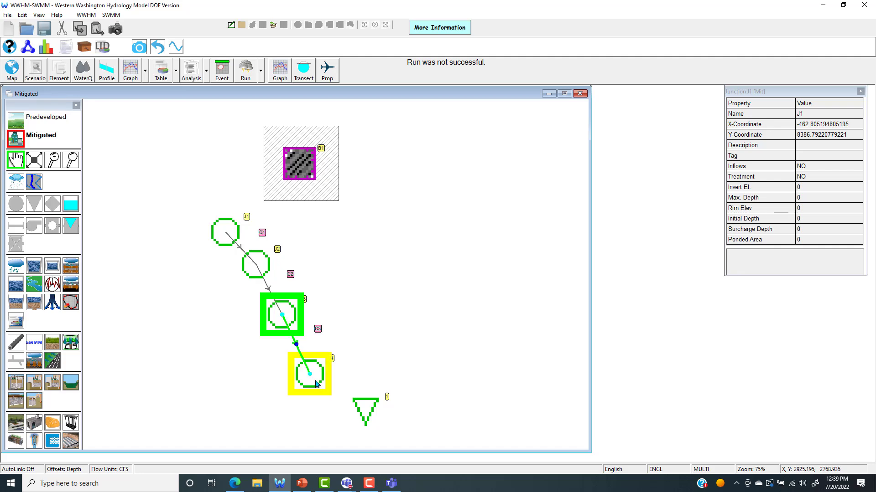
right_click(309, 374)
right_click(365, 410)
Inspect junction J1's properties and use Map Query on Links to locate conduits C1, C2 and C3
left_click(229, 234)
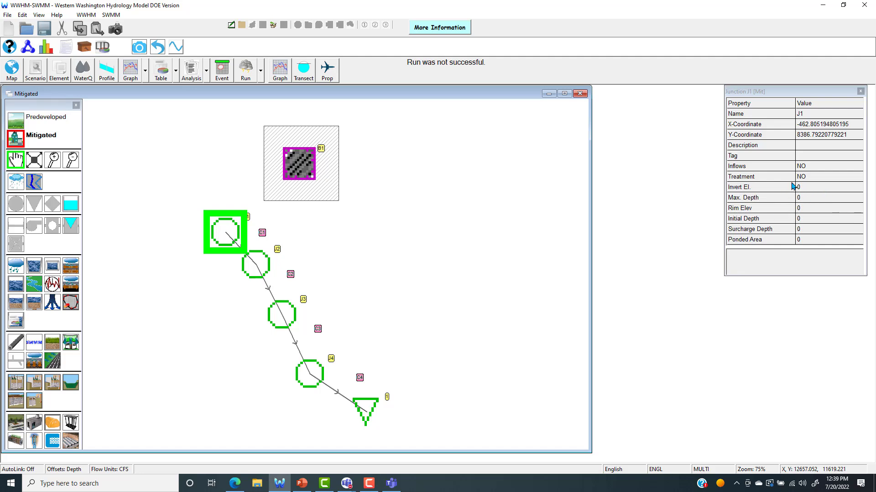
right_click(129, 148)
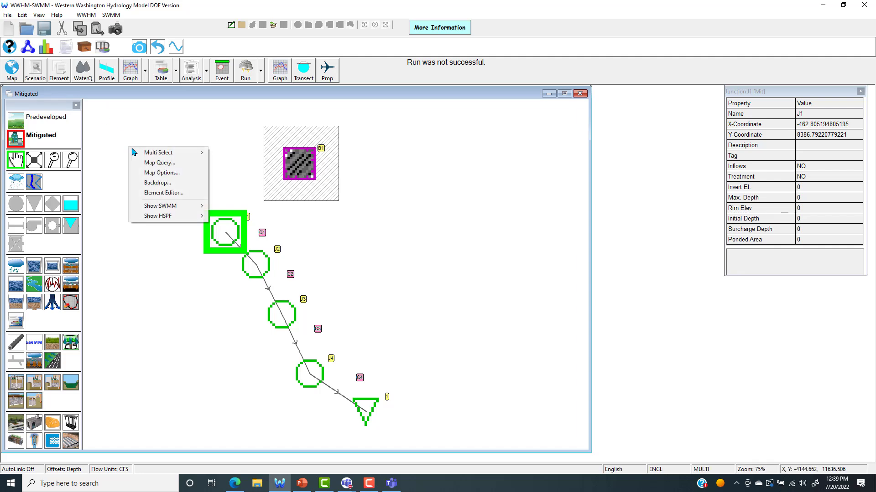
left_click(141, 163)
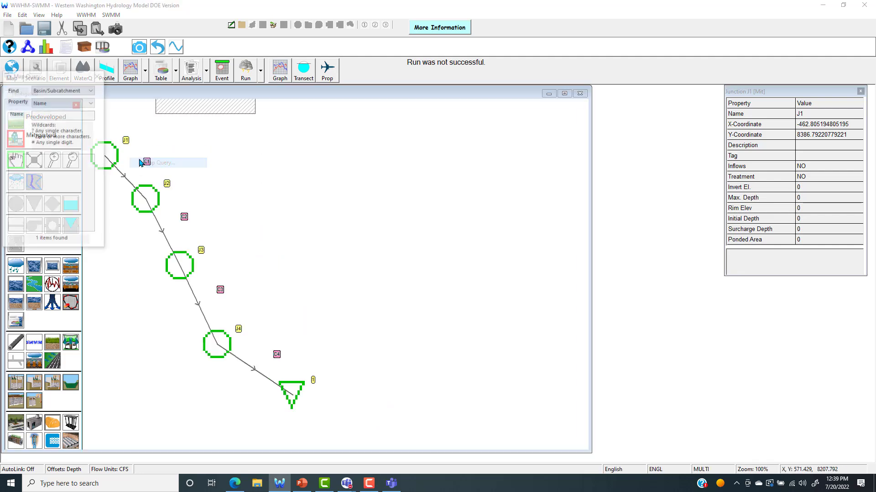
left_click(85, 90)
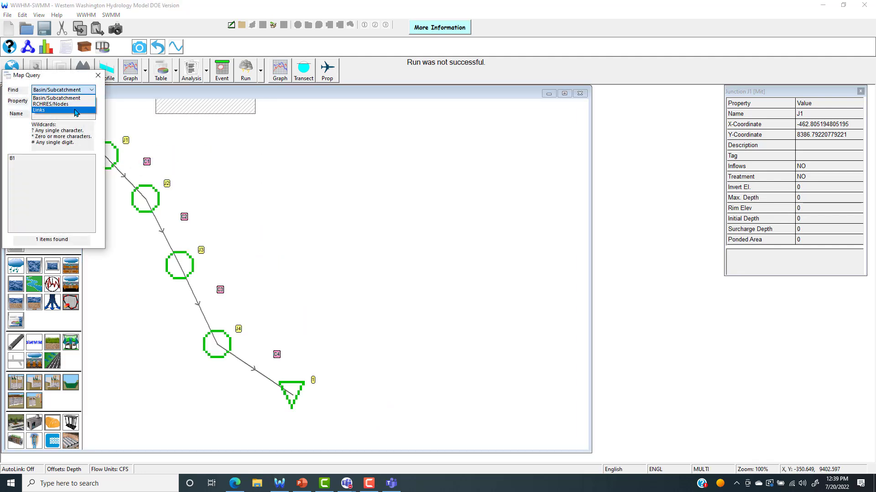
left_click(75, 110)
left_click(34, 158)
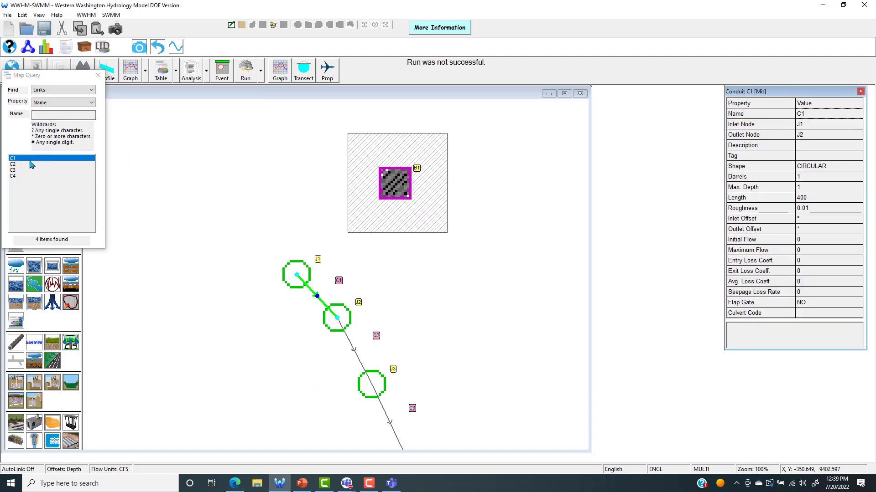
left_click(31, 164)
left_click(18, 170)
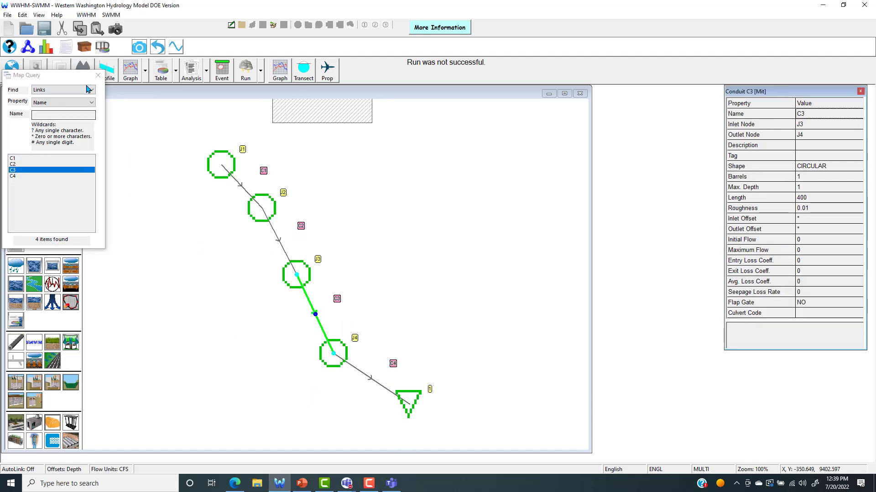
left_click(97, 75)
Open the SWMM Editor and examine the property table of the Mitigated subcatchment
left_click(109, 15)
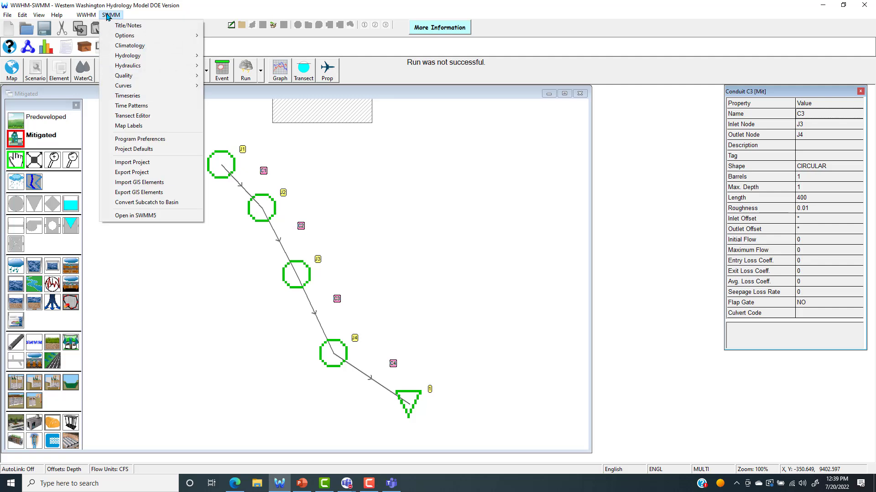
left_click(213, 5)
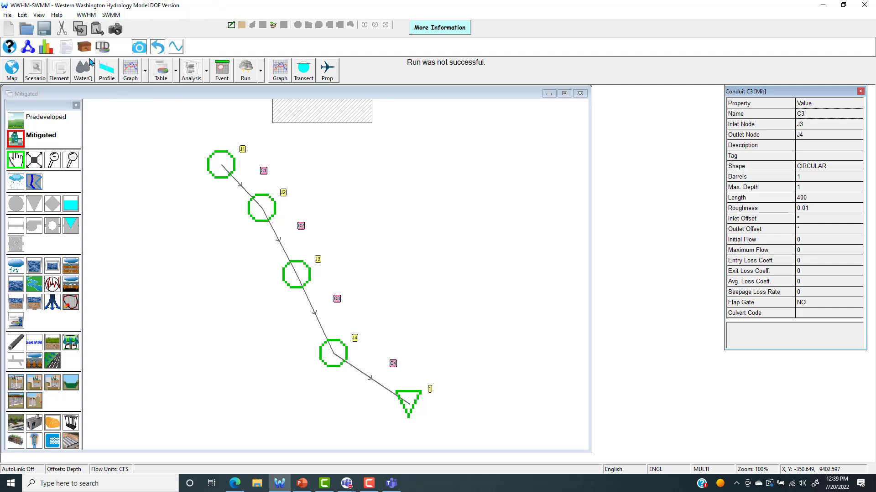
left_click(58, 63)
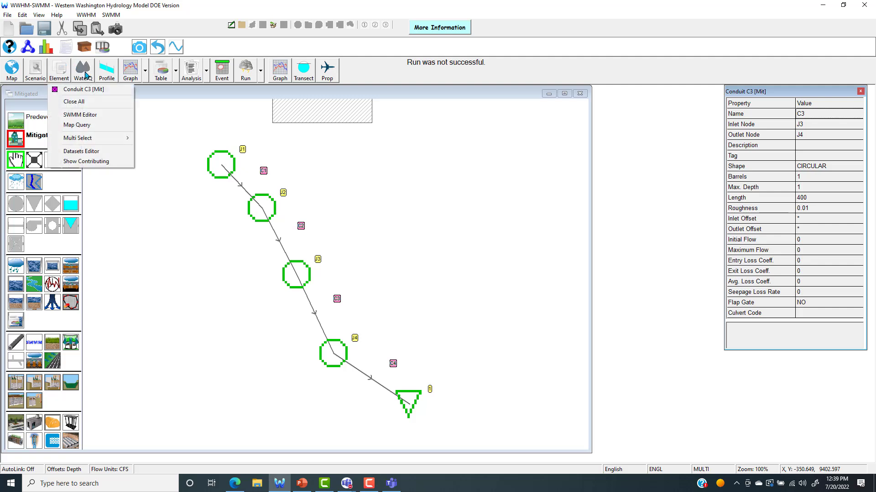
left_click(98, 115)
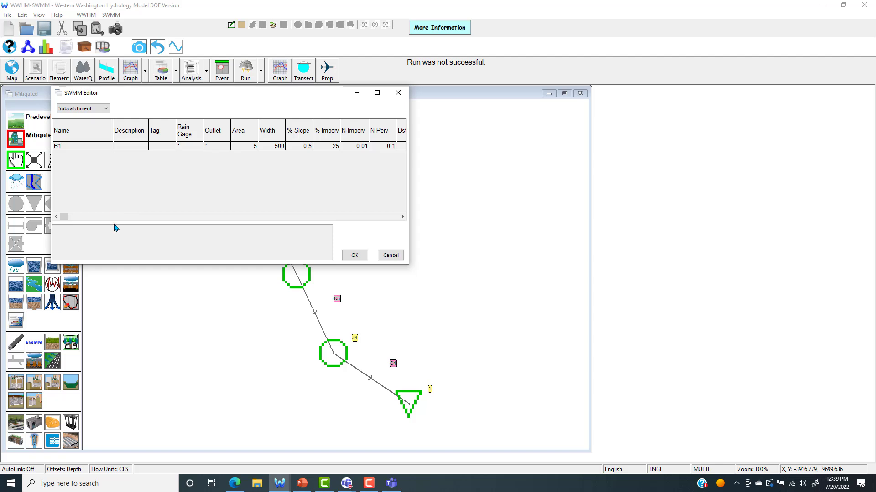
mouse_move(63, 216)
left_mouse_down()
mouse_move(424, 209)
mouse_move(65, 216)
left_mouse_up()
left_click(96, 109)
left_click(103, 121)
Review the Junction table and the full width of the Conduit table in the SWMM Editor, and close it
left_click(104, 110)
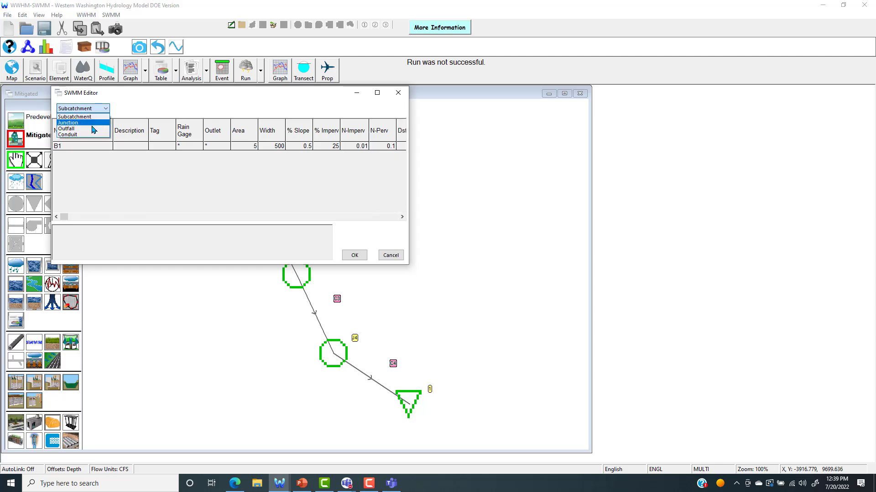
left_click(104, 125)
left_click(104, 109)
left_click(87, 115)
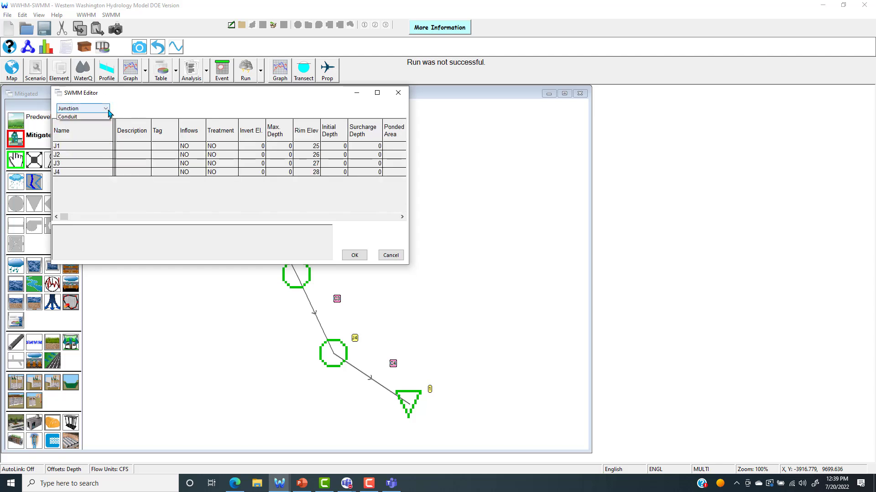
left_click(104, 109)
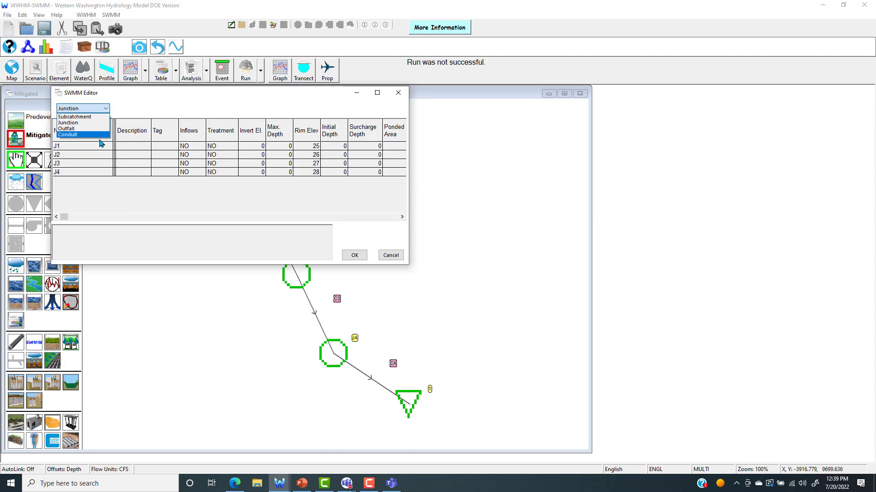
left_click(97, 135)
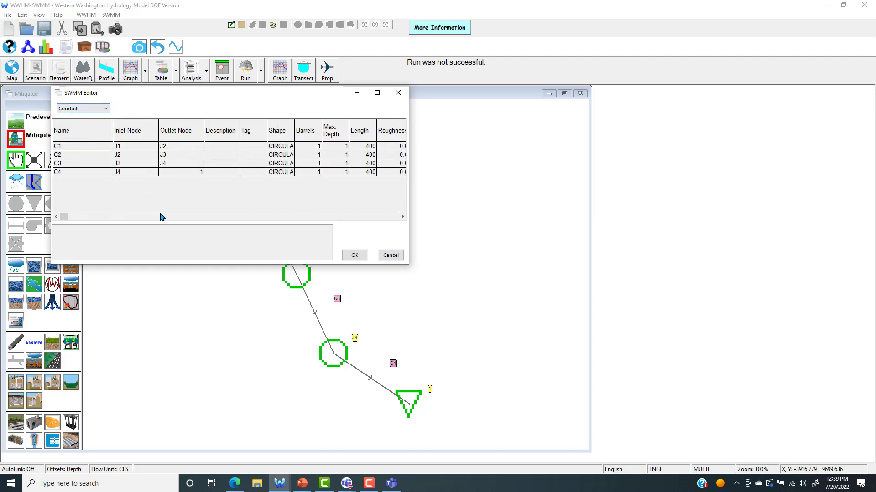
left_click_drag(66, 220, 65, 196)
left_click(196, 217)
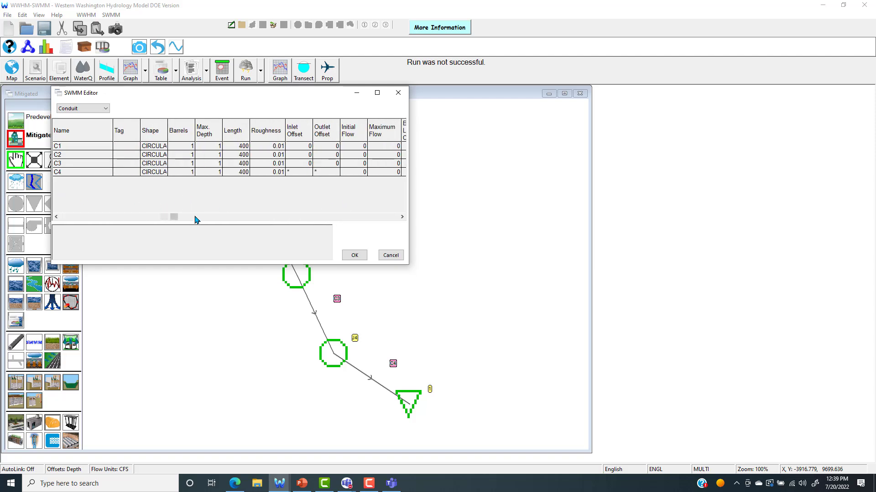
left_click_drag(173, 221, 52, 217)
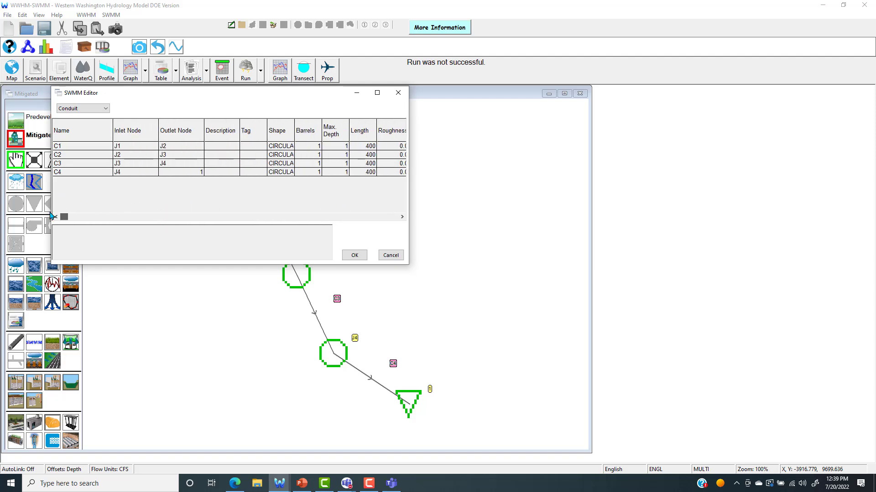
left_click(398, 92)
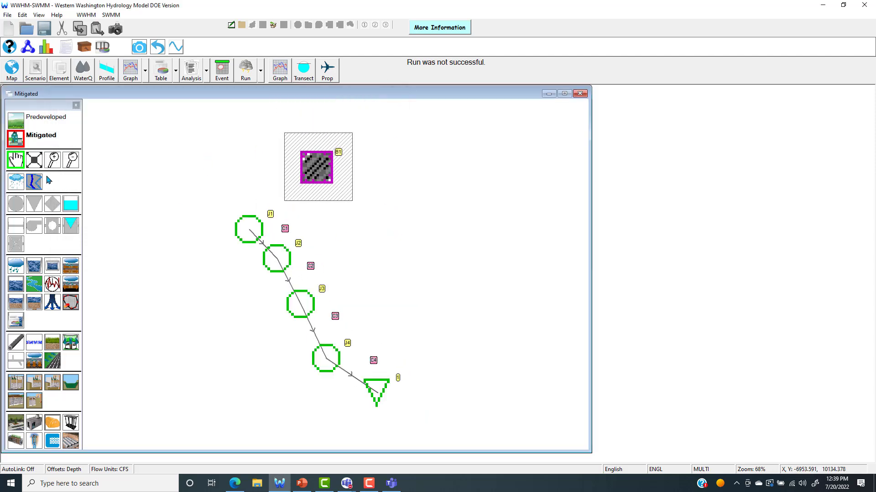
Place ten extra junctions scattered to the right of the existing junction line, two of them beside the subcatchment
left_click(16, 204)
left_click(421, 213)
left_click(510, 296)
left_click(482, 303)
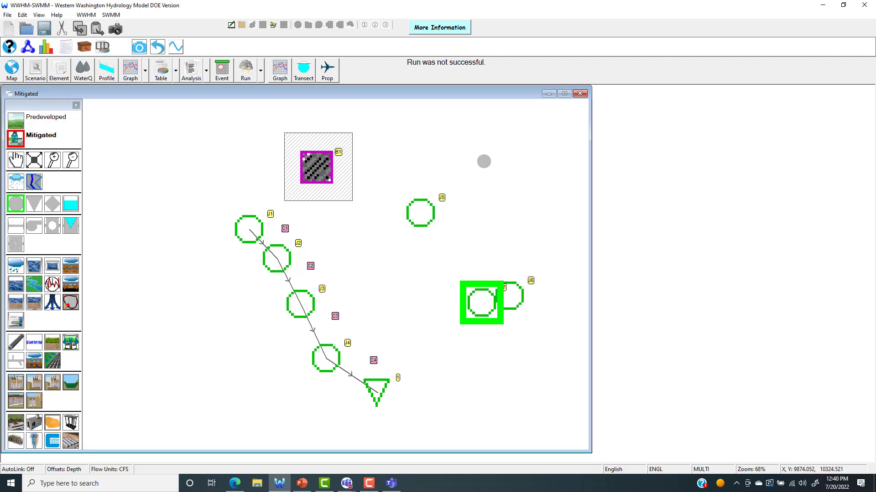
left_click(495, 174)
left_click(435, 157)
left_click(464, 274)
left_click(382, 295)
left_click(346, 182)
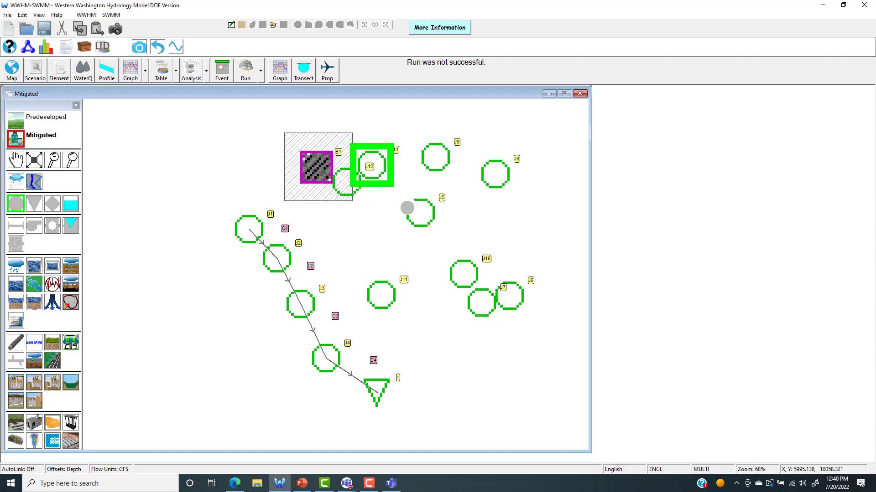
Delete extra junctions J5, J6, J8, J10 and J14 using an area selection
double_click(500, 314)
left_click_drag(377, 316, 565, 143)
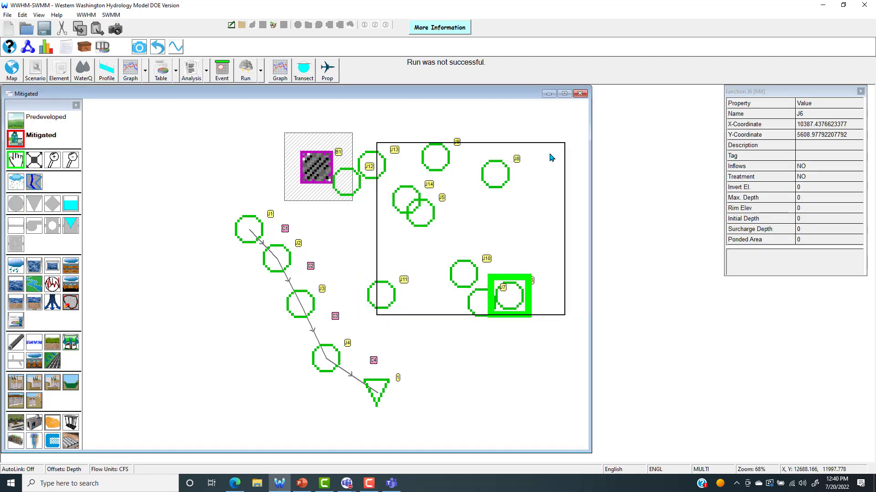
scroll(446, 222, "down", 3)
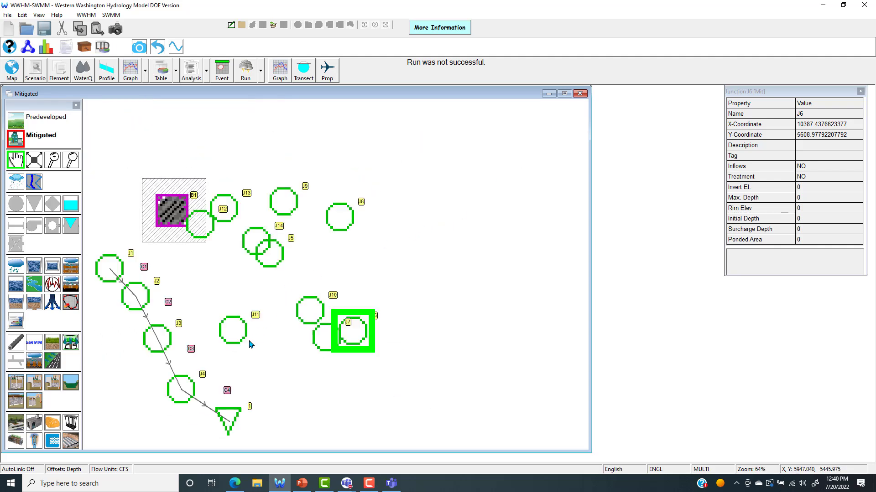
left_click_drag(247, 335, 379, 215)
key("Delete")
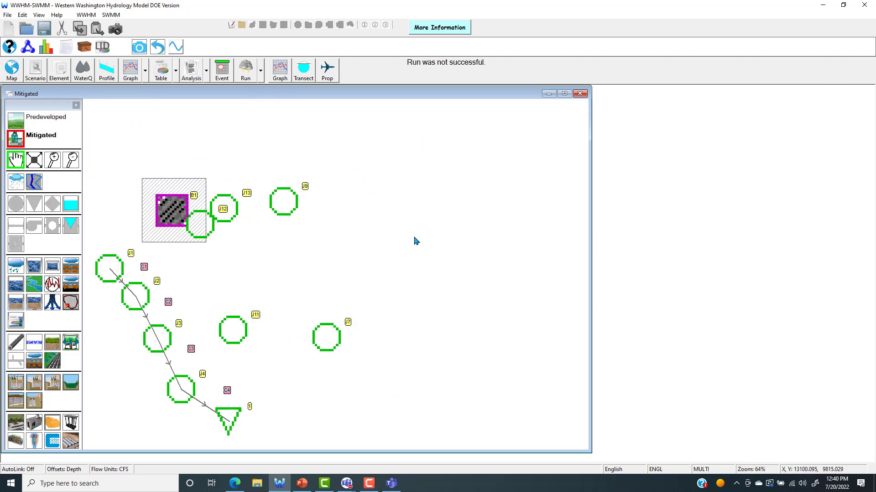
Delete the leftover extra junctions J11, J7, J9, J13 and J12 one at a time
double_click(233, 330)
key("Delete")
double_click(320, 341)
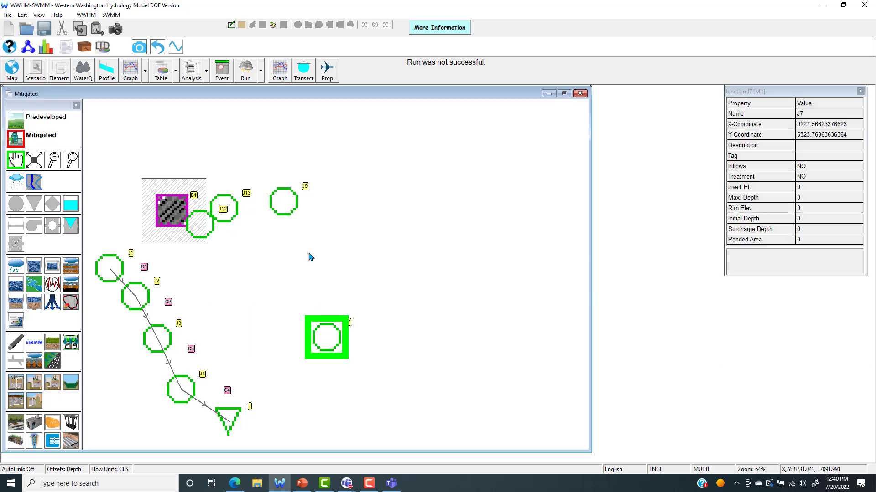
key("Delete")
left_click(283, 202)
key("Delete")
double_click(224, 208)
key("Delete")
left_click(212, 227)
key("Delete")
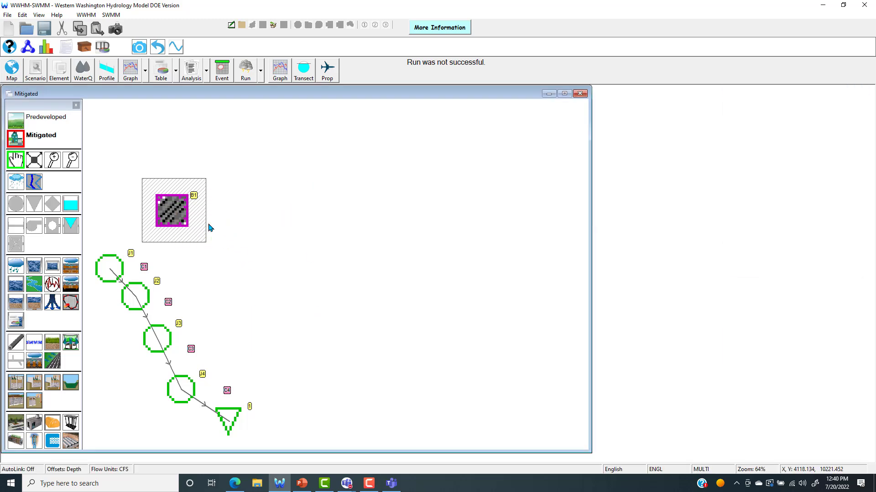
Add a storage unit to the right of junctions J2 and J3 in the Mitigated scenario
scroll(218, 213, "down", 2)
left_click_drag(292, 245, 426, 187)
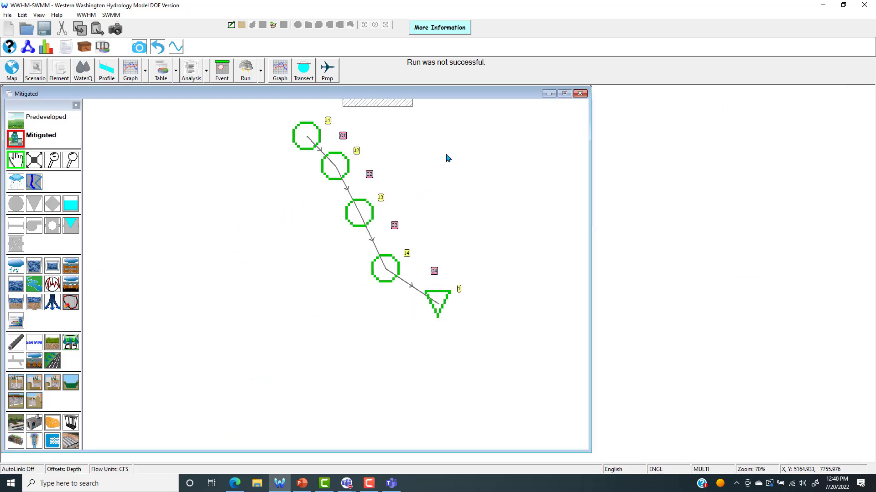
scroll(342, 233, "up", 3)
left_click_drag(63, 204, 358, 258)
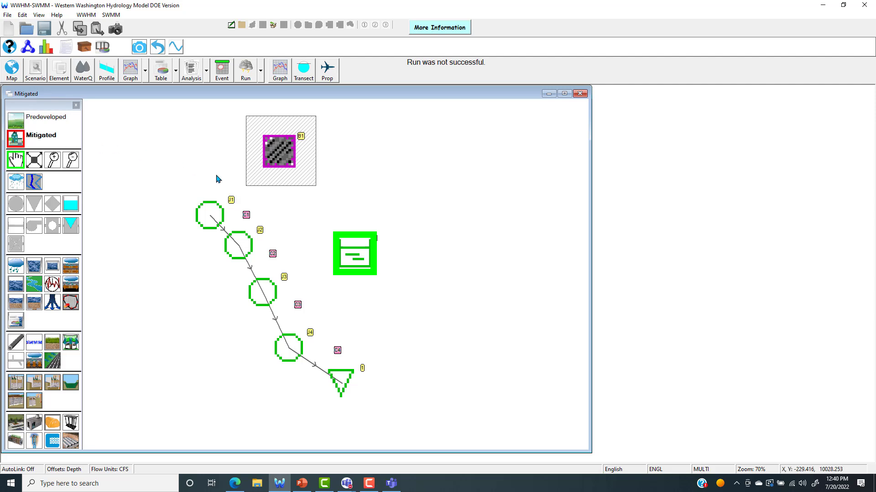
Switch to the Predeveloped scenario and delete its subcatchment B1 and rain gage
left_click(26, 119)
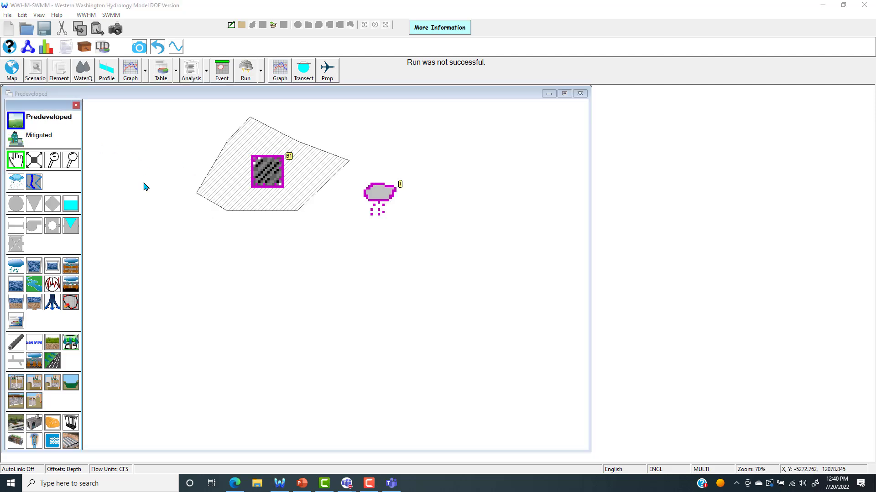
double_click(275, 175)
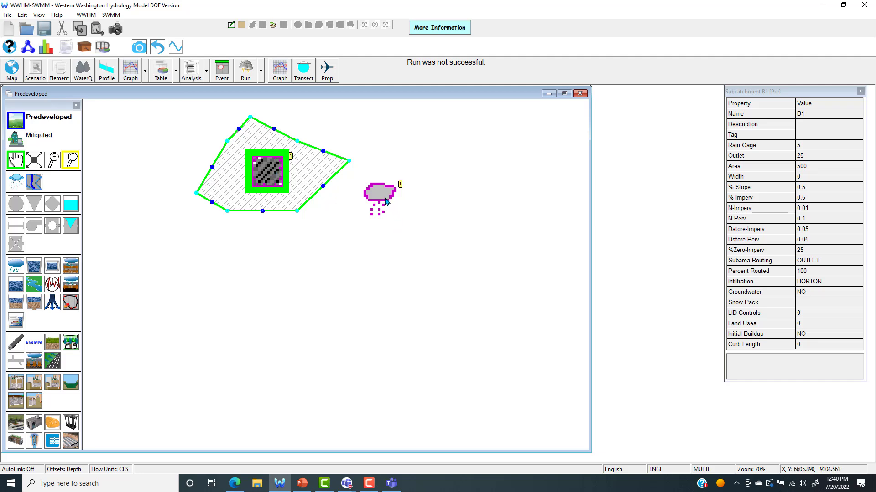
right_click(267, 175)
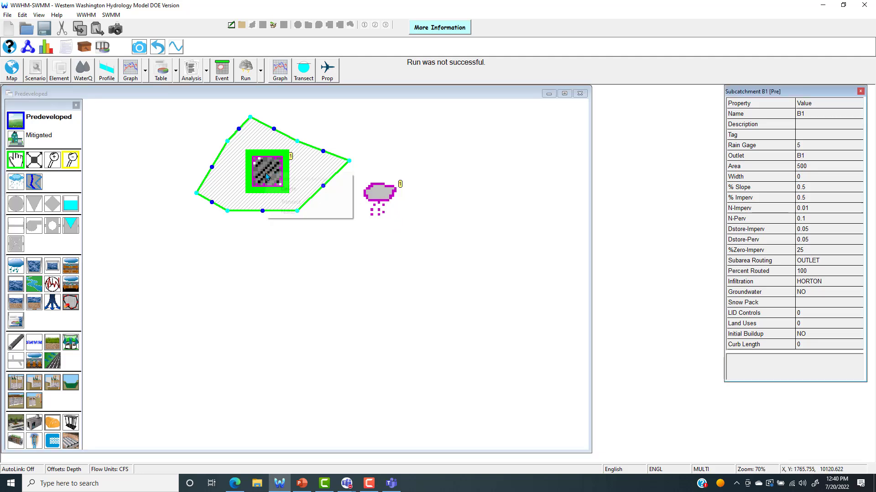
left_click(289, 188)
right_click(378, 195)
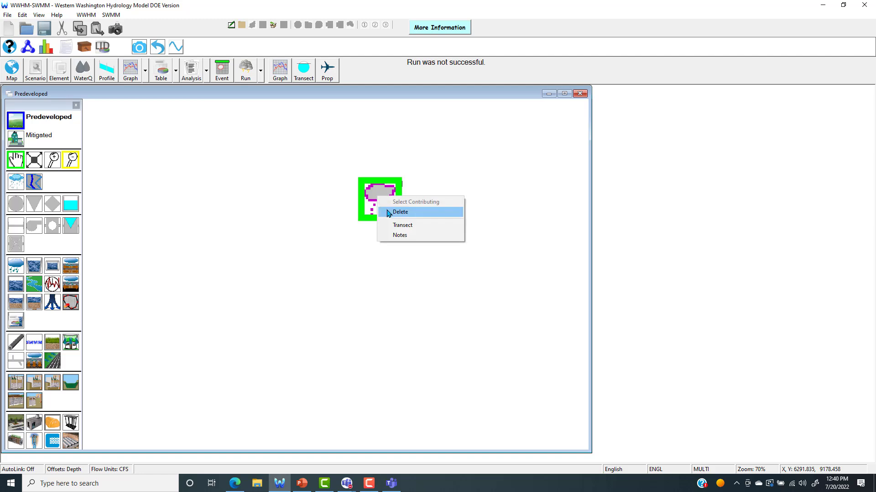
left_click(399, 208)
Return to the Mitigated scenario and delete subcatchment B1 and the storage unit
left_click(15, 137)
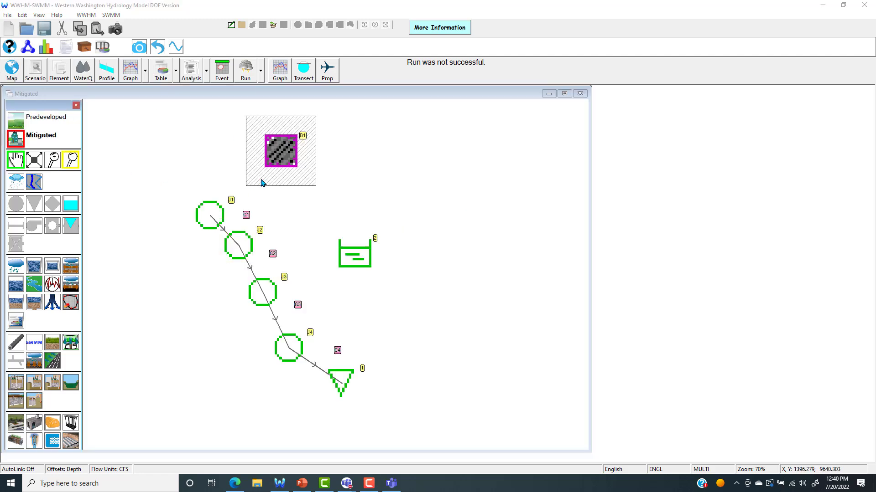
double_click(278, 159)
right_click(312, 153)
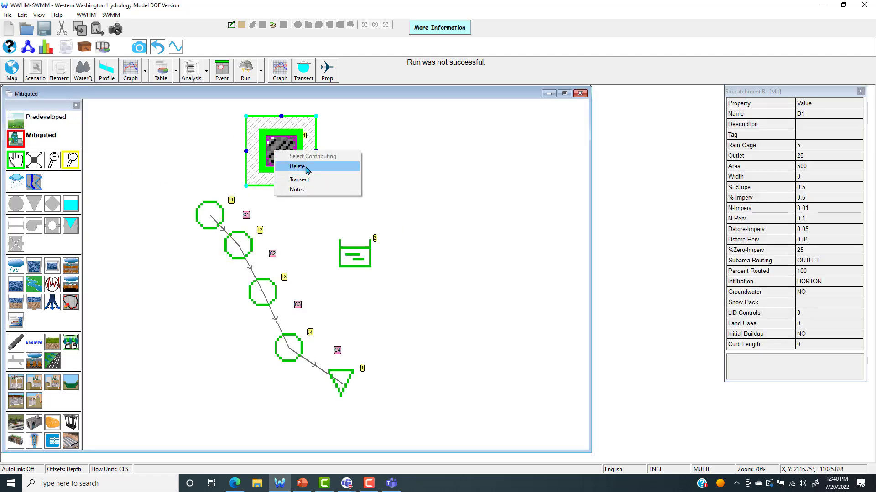
left_click(326, 168)
right_click(354, 251)
left_click(364, 271)
Delete junctions J1, J2 and J3 from the Mitigated scenario
right_click(211, 215)
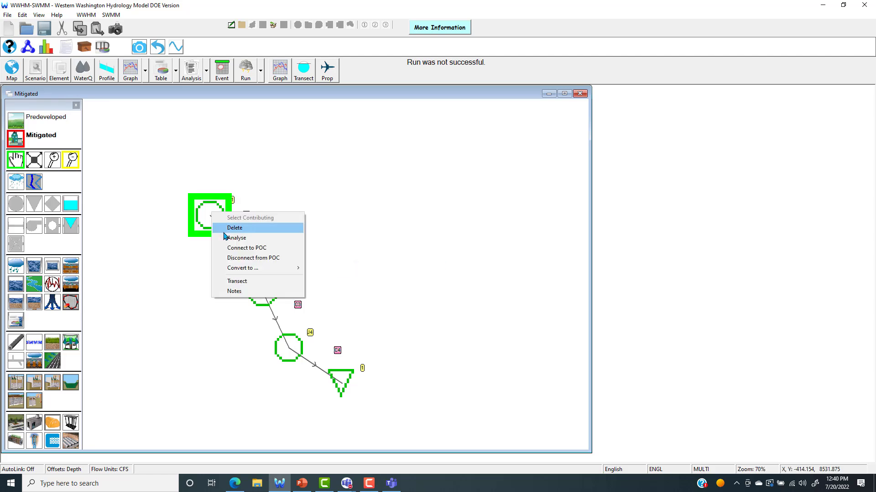
left_click(220, 229)
right_click(238, 246)
left_click(244, 266)
right_click(261, 291)
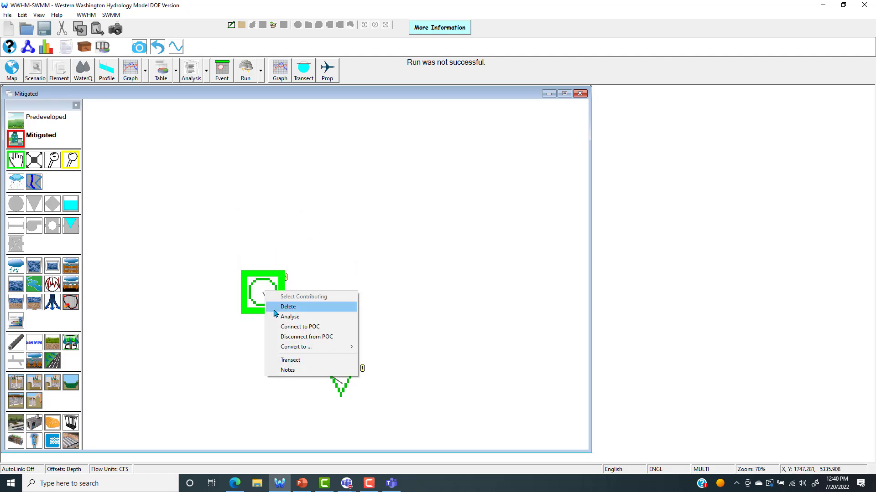